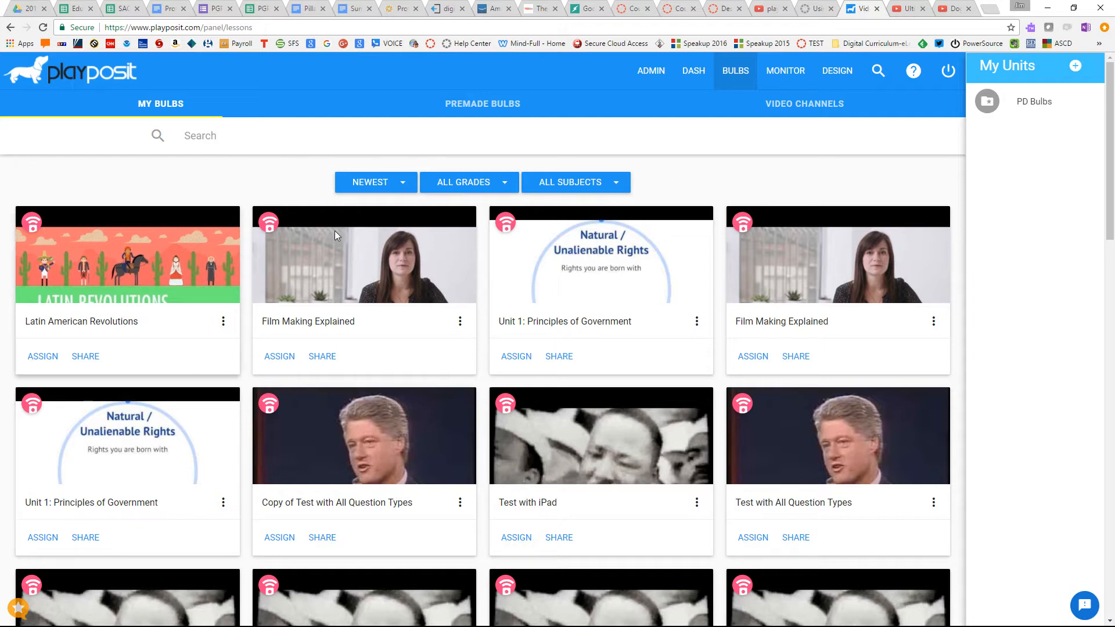
# Look over the two dog videos open on YouTube and return to the PlayPosit bulbs page.
pyautogui.click(914, 10)
pyautogui.click(952, 10)
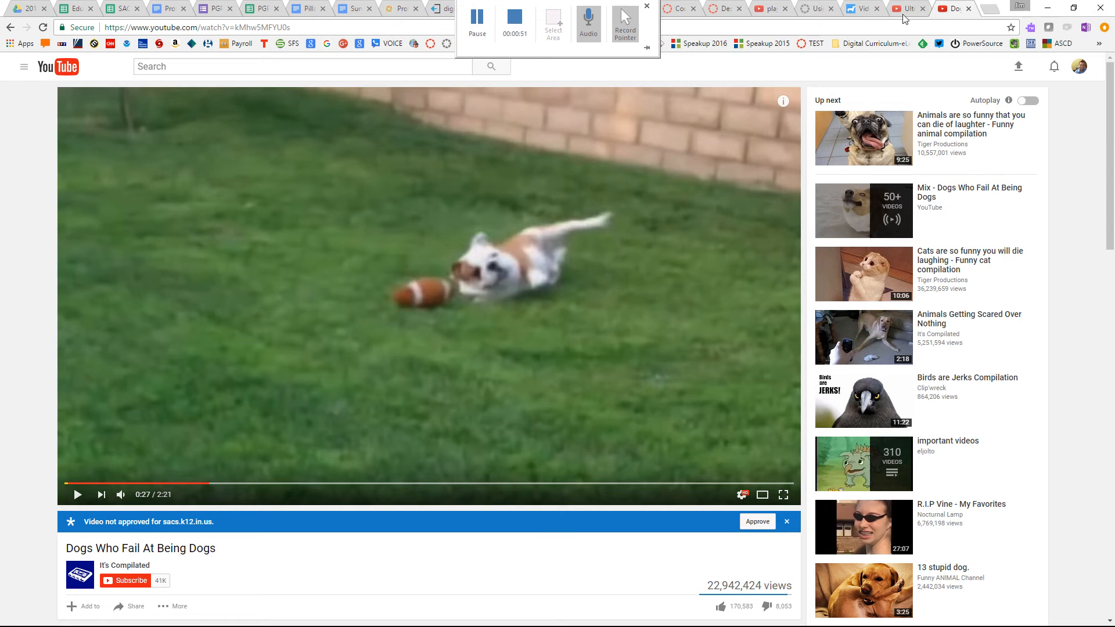
pyautogui.click(901, 13)
pyautogui.click(864, 13)
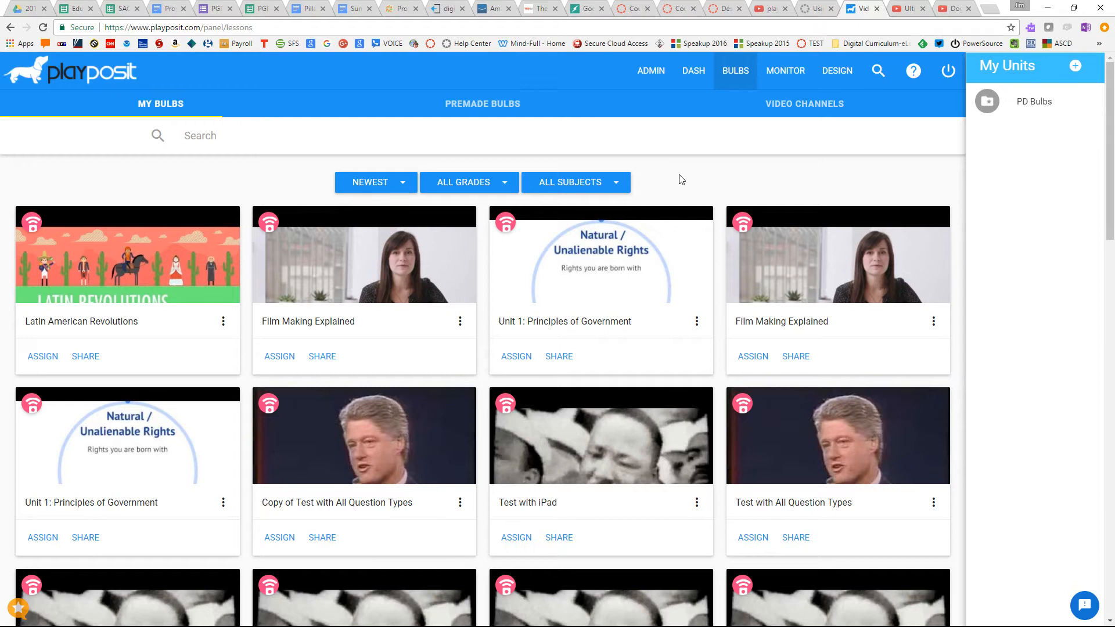
pyautogui.click(831, 76)
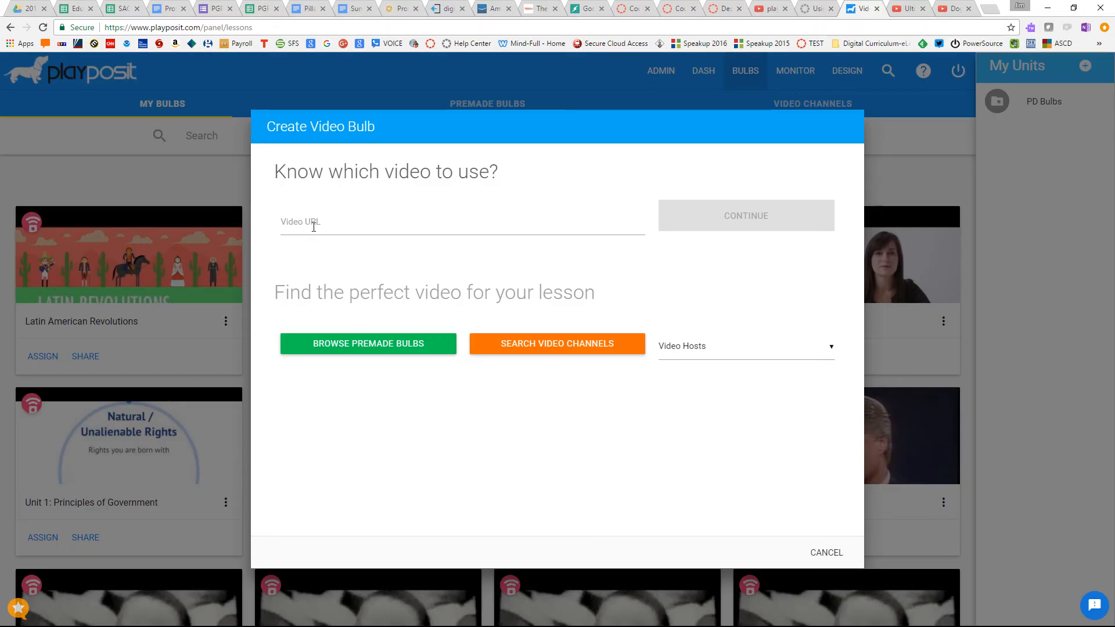
pyautogui.click(622, 12)
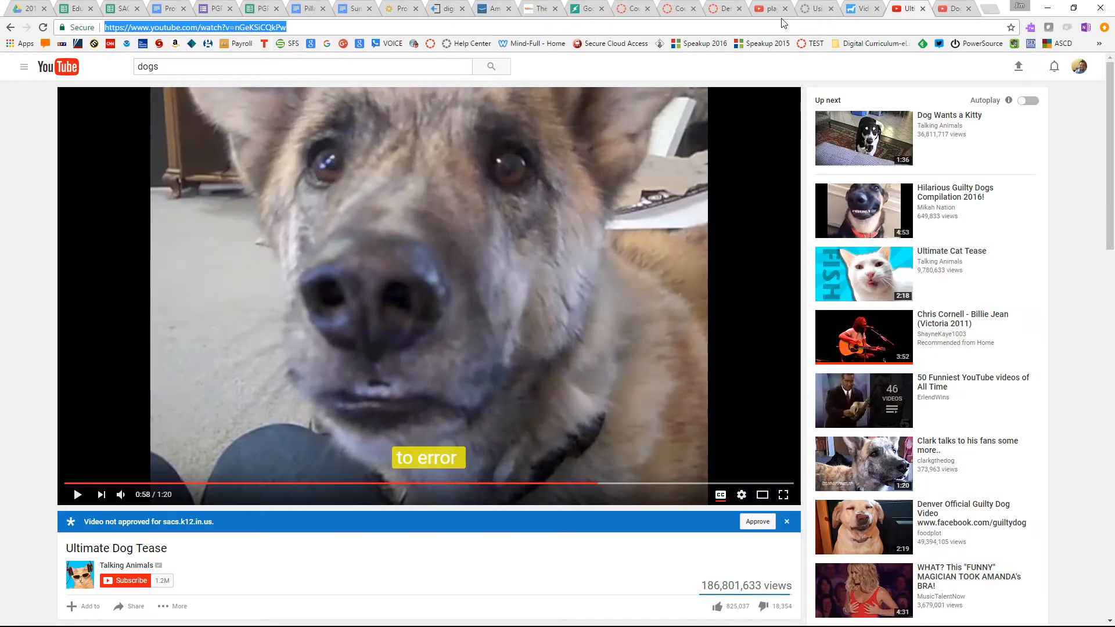
pyautogui.click(860, 10)
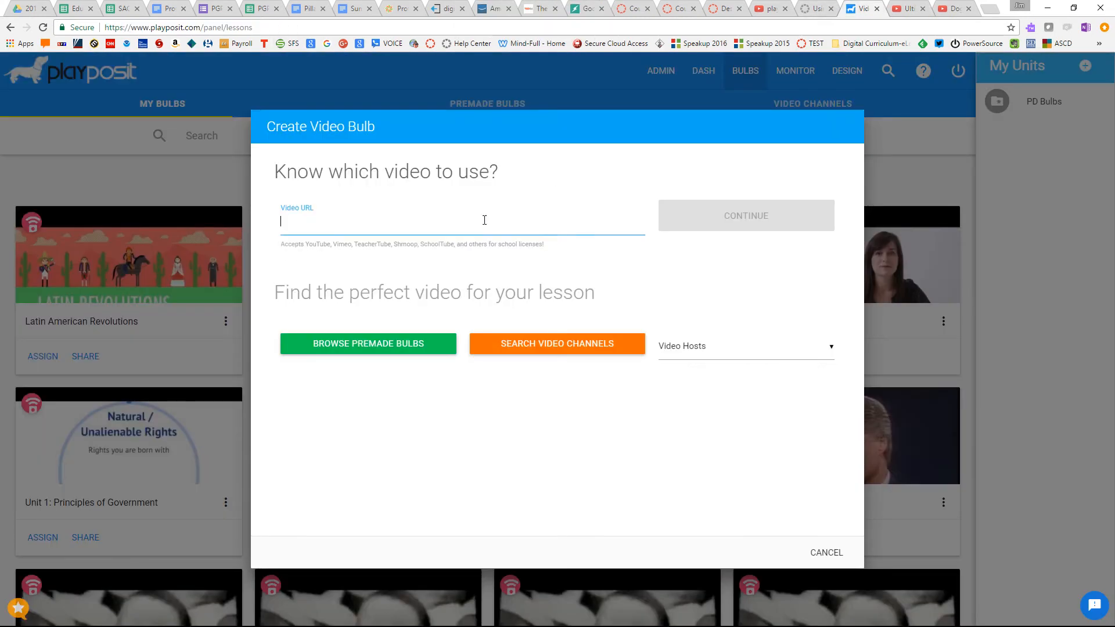
pyautogui.write('https://www.youtube.com/watch?v=nGeKSiCQkPw')
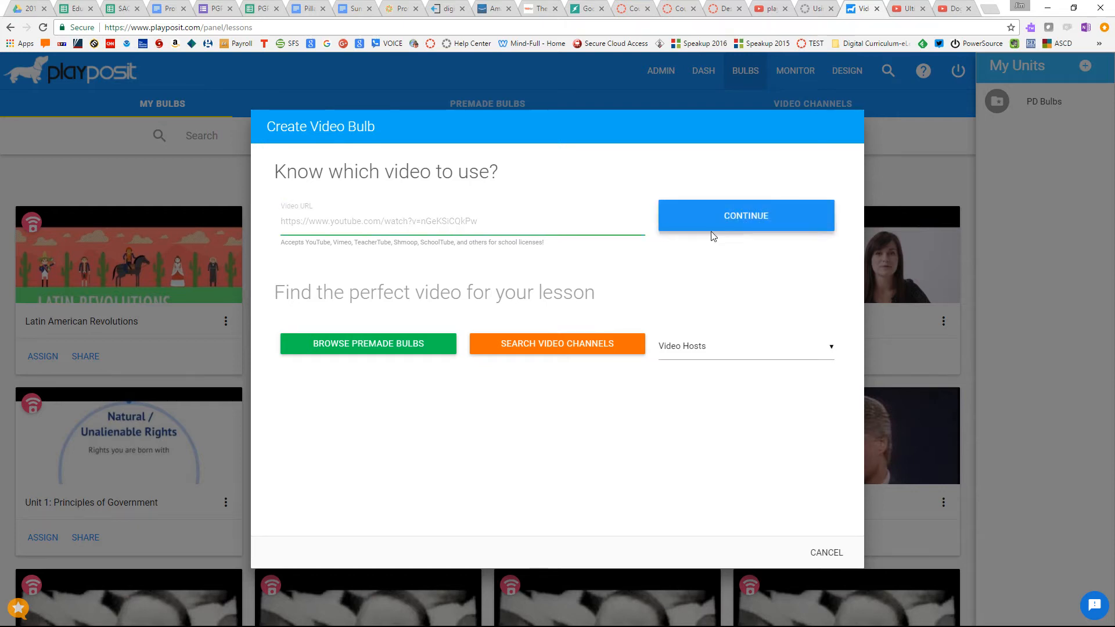
pyautogui.click(714, 232)
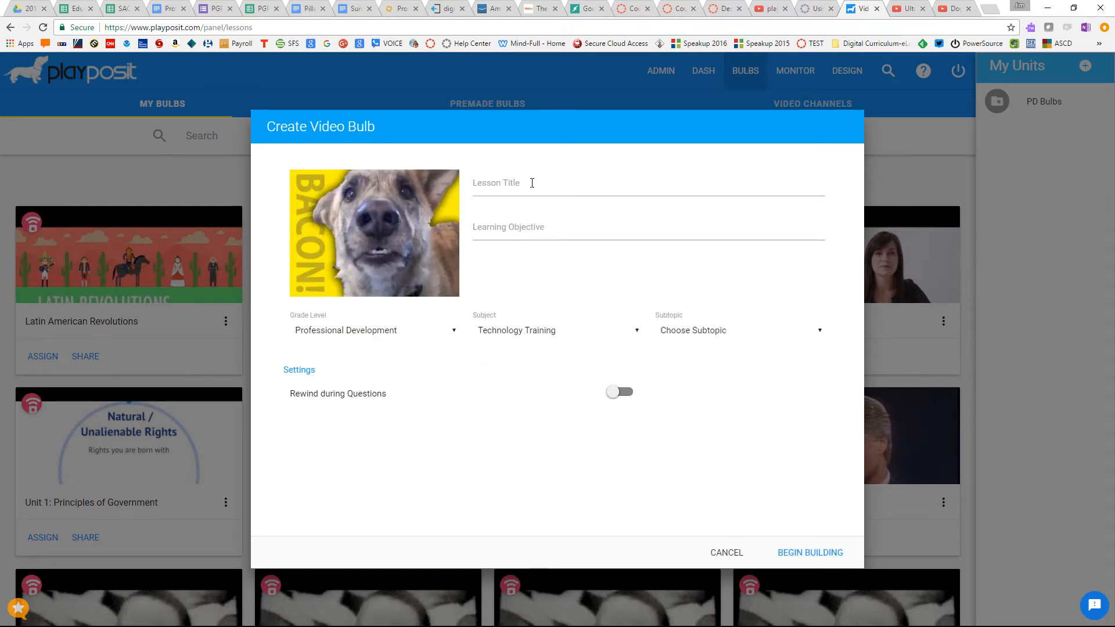
# Enter the lesson title oisdjfpoiawjf and learning objective pomjdpofm, and set the subtopic to Other.
pyautogui.click(531, 182)
pyautogui.write('oisdjfpoiawjf')
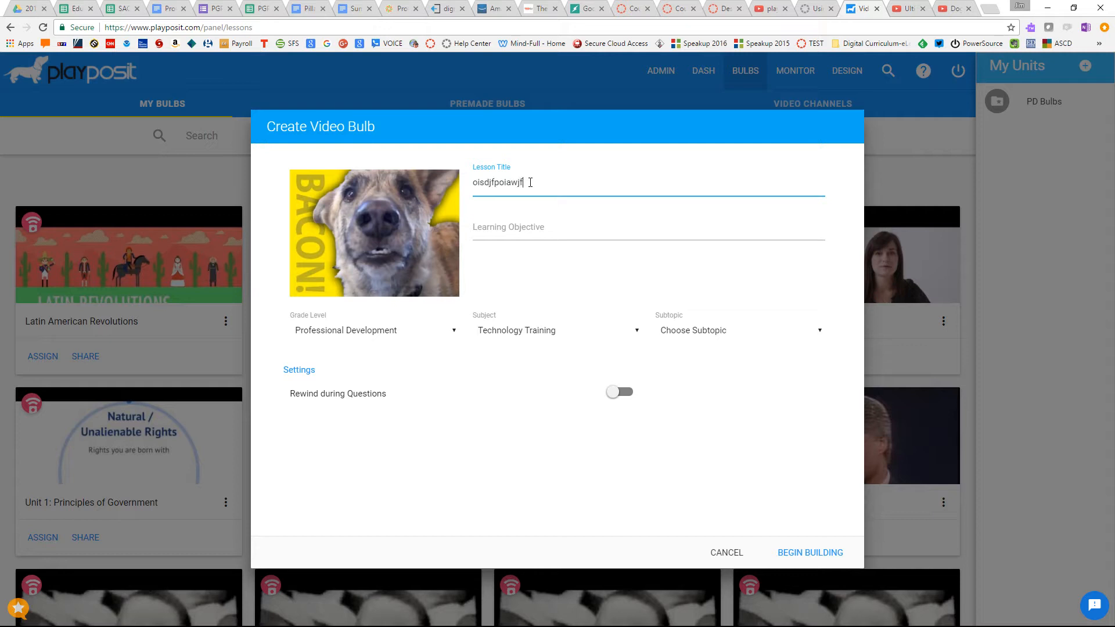
pyautogui.press('Tab')
pyautogui.write('pomjdpofm')
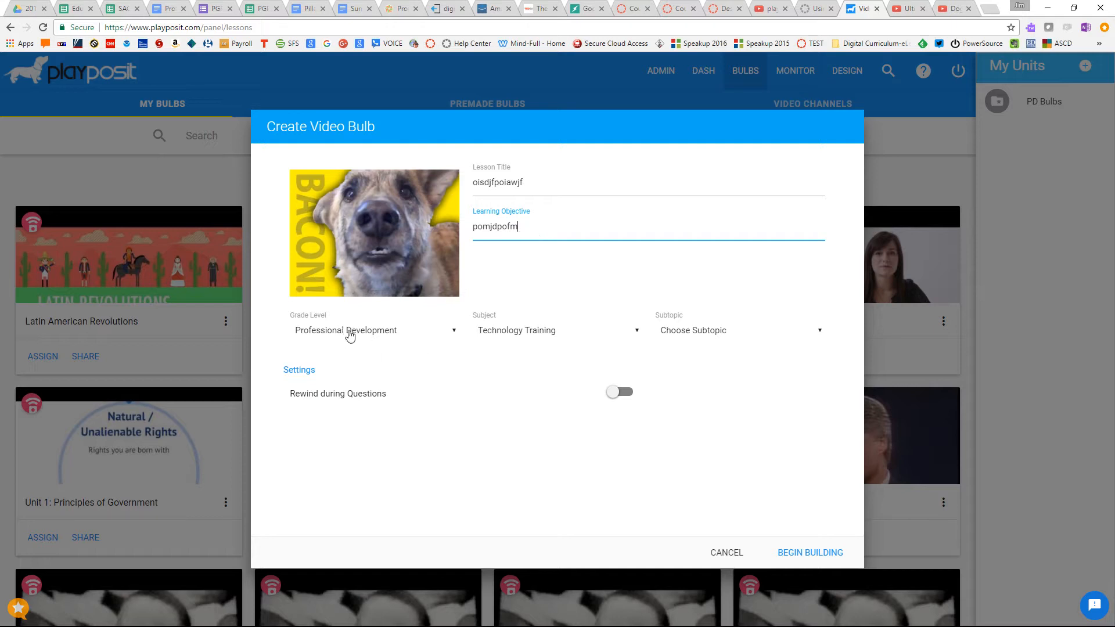
pyautogui.click(684, 332)
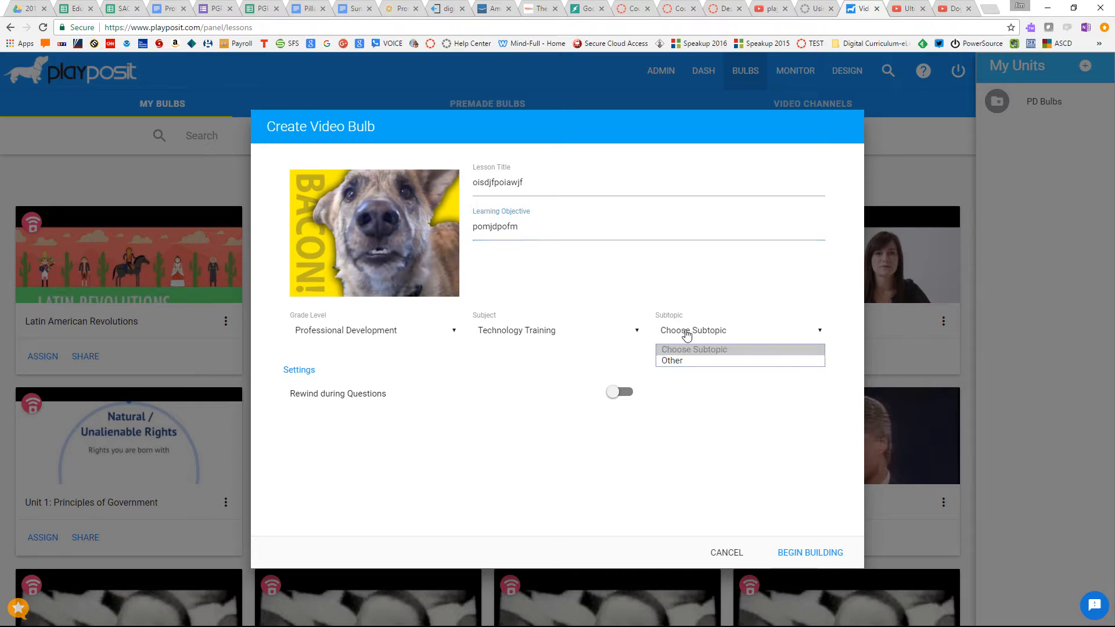
pyautogui.click(683, 366)
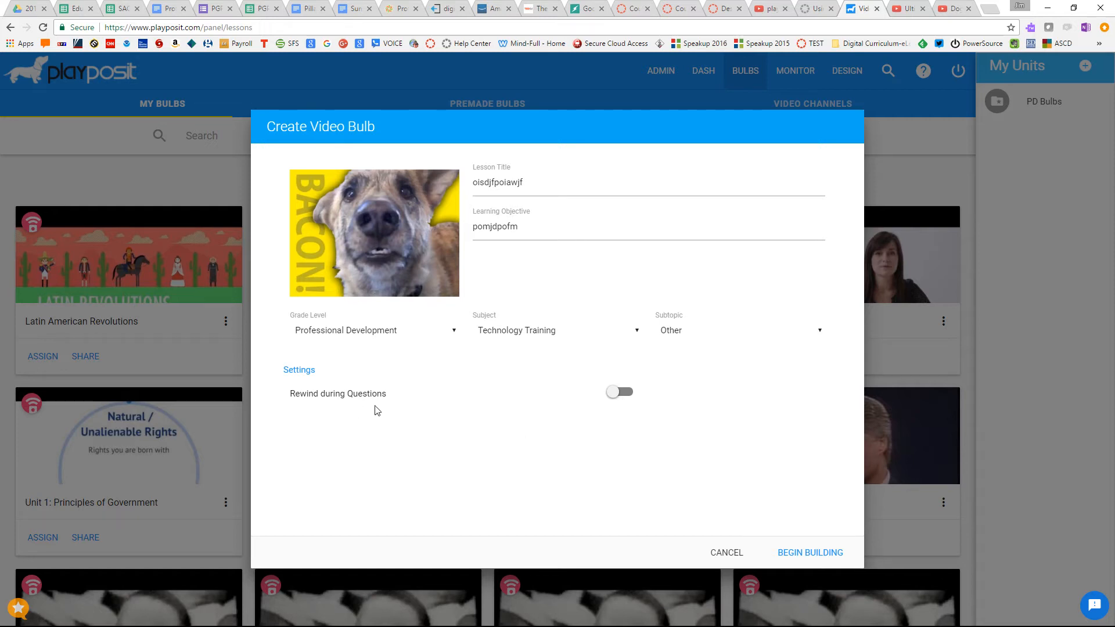
# Switch Rewind during Questions on and back off, and begin building the bulb.
pyautogui.click(630, 401)
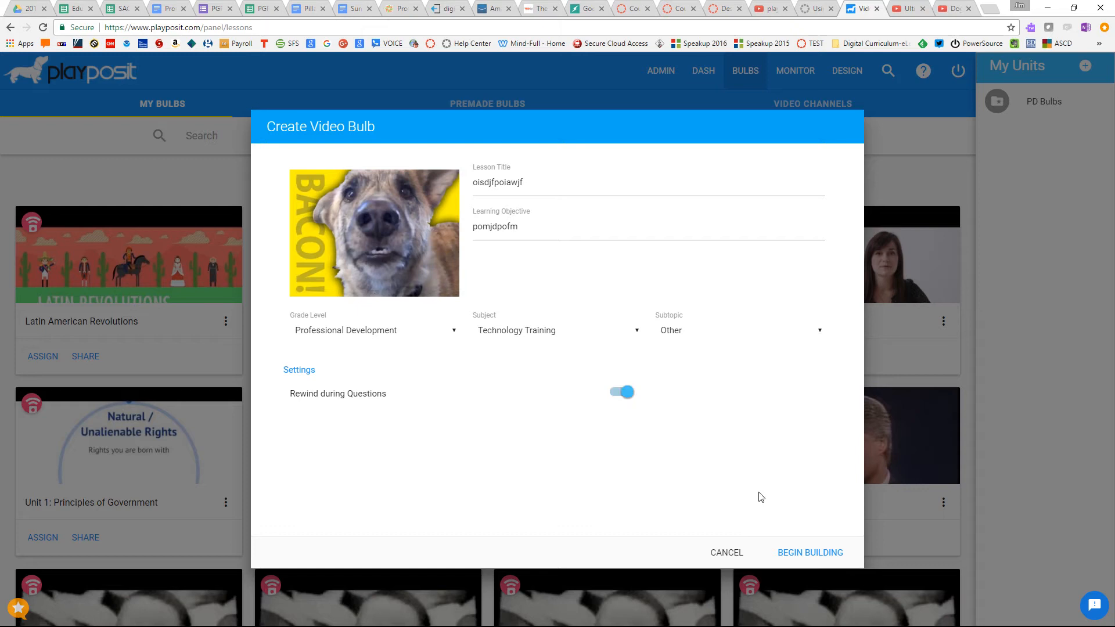
pyautogui.click(622, 394)
pyautogui.click(797, 555)
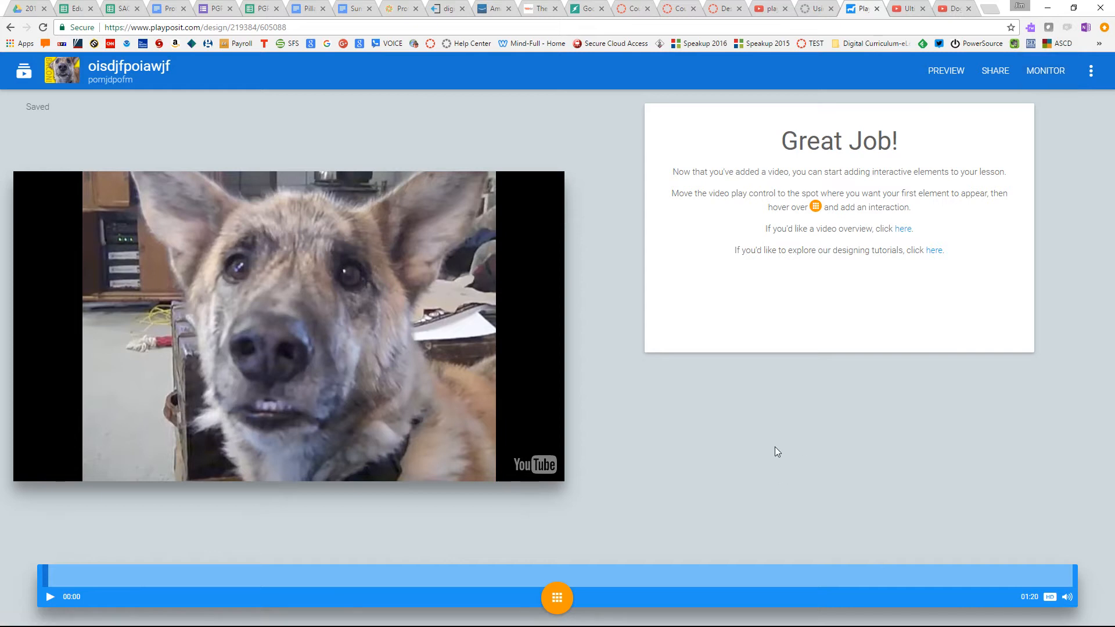
# Enter video trimming, pause the playback at 00:02 and add an internal crop segment there.
pyautogui.moveTo(556, 601)
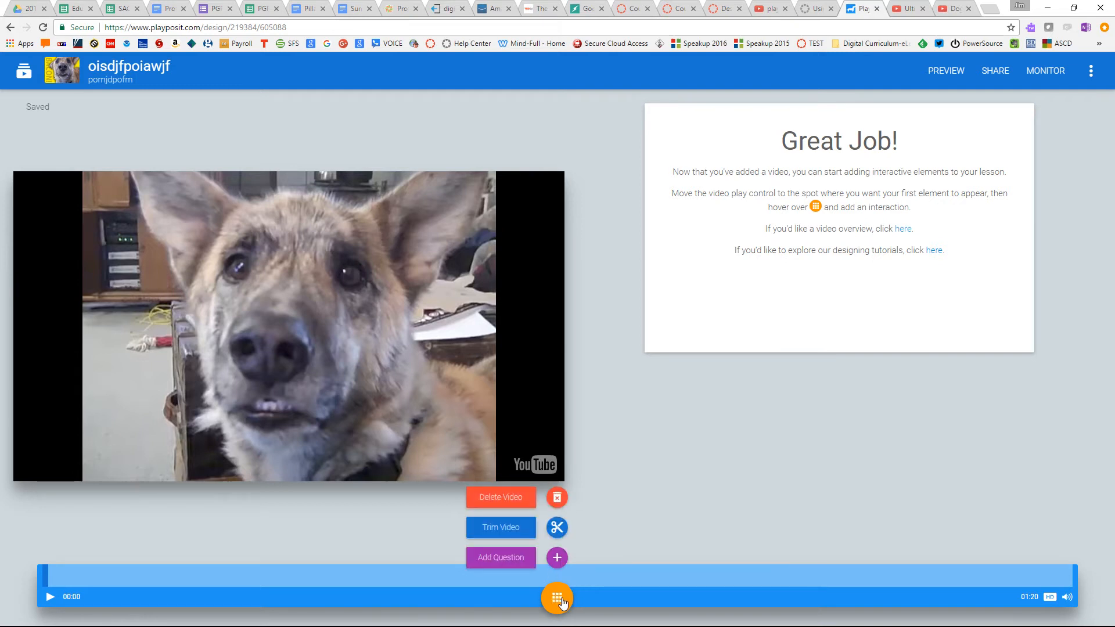
pyautogui.click(559, 530)
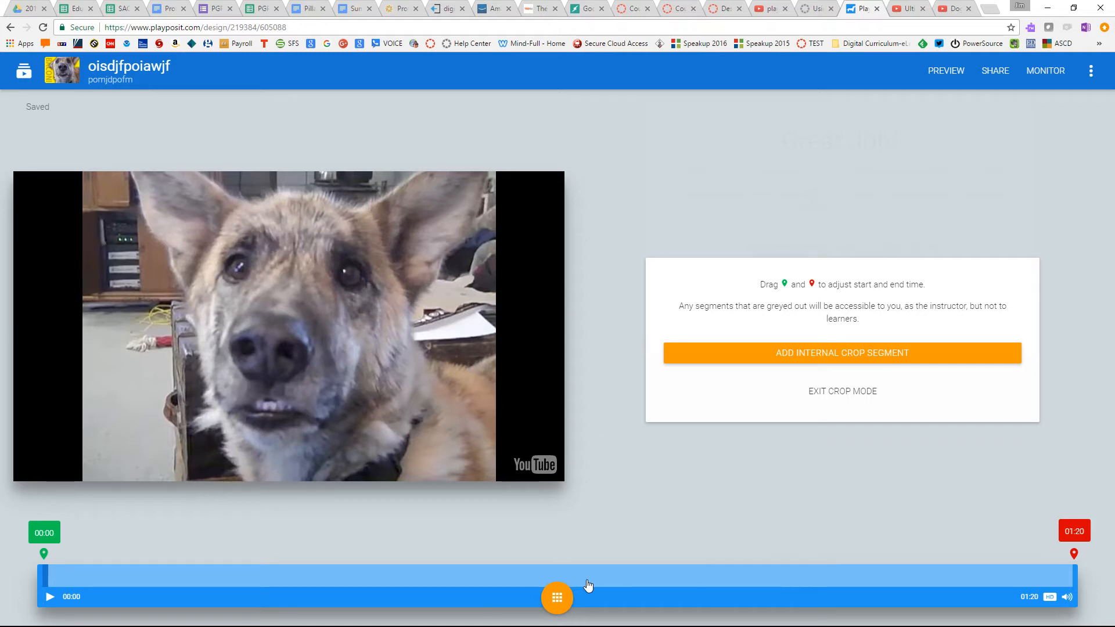
pyautogui.moveTo(562, 588)
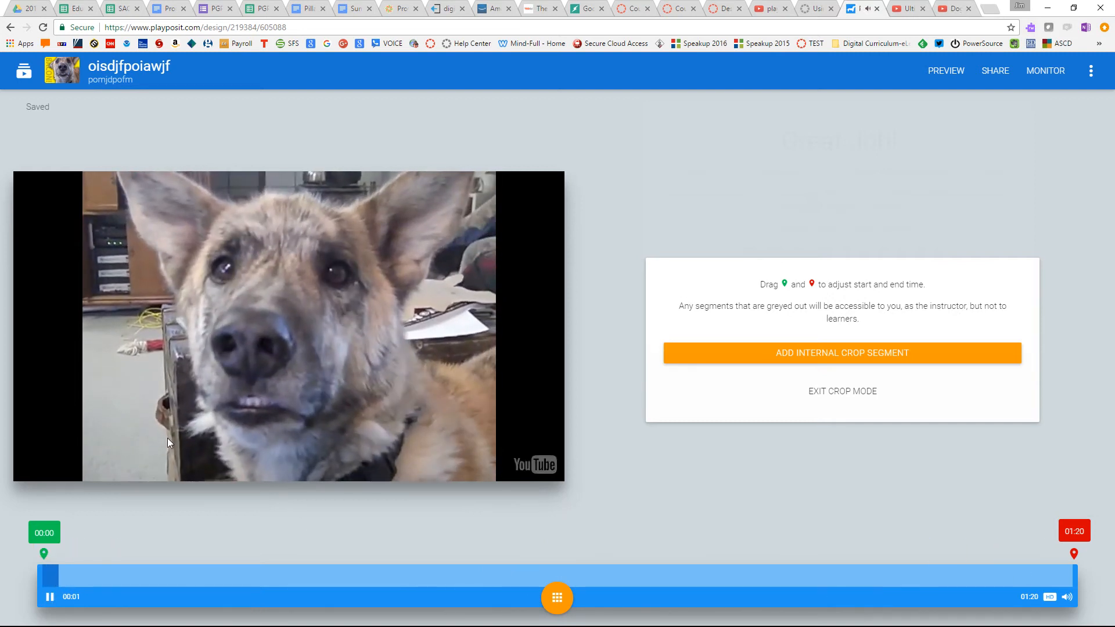
pyautogui.click(50, 597)
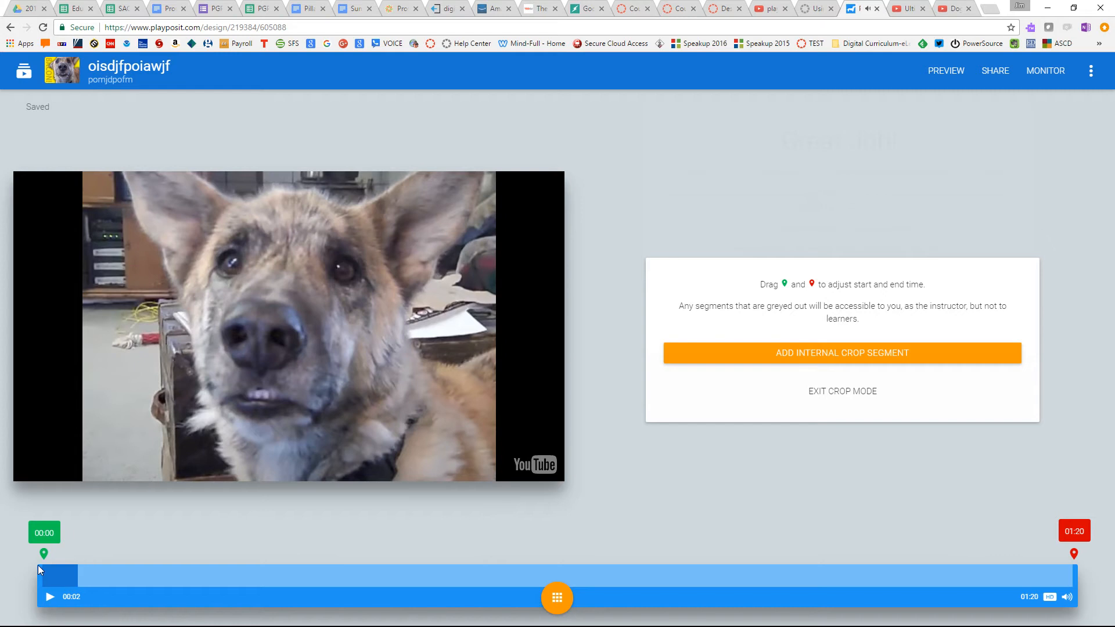
pyautogui.click(835, 358)
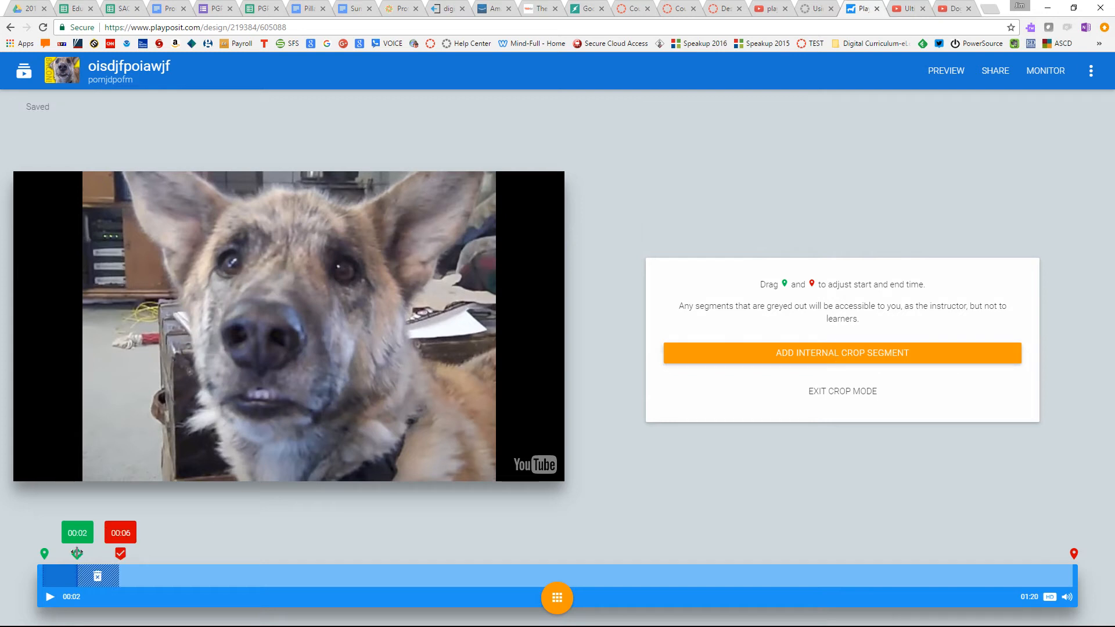
# Extend the crop segment's end to about 00:50, move its start to before the video's midpoint, and exit crop mode.
pyautogui.moveTo(121, 553)
pyautogui.mouseDown()
pyautogui.moveTo(796, 555)
pyautogui.moveTo(693, 557)
pyautogui.mouseUp()
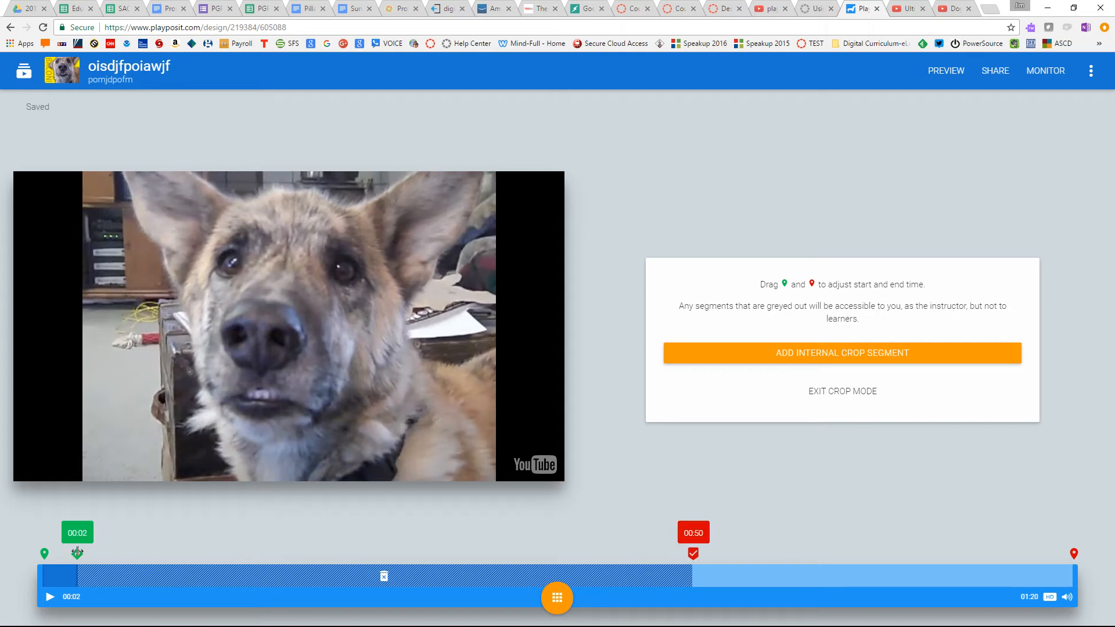
pyautogui.moveTo(77, 554)
pyautogui.mouseDown()
pyautogui.moveTo(463, 554)
pyautogui.moveTo(437, 555)
pyautogui.mouseUp()
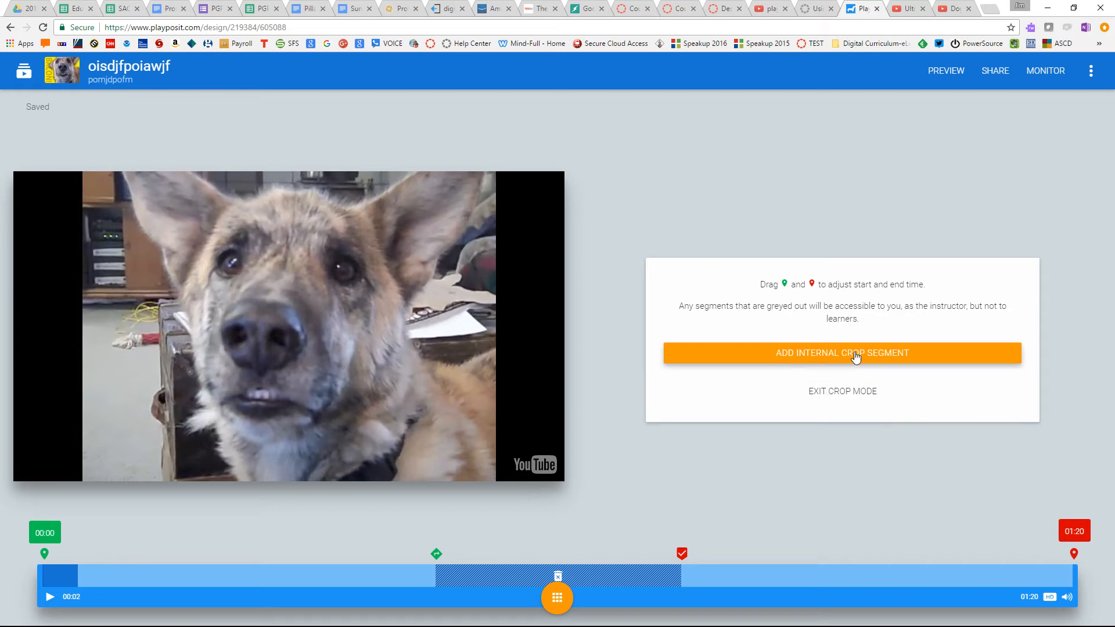
pyautogui.click(835, 400)
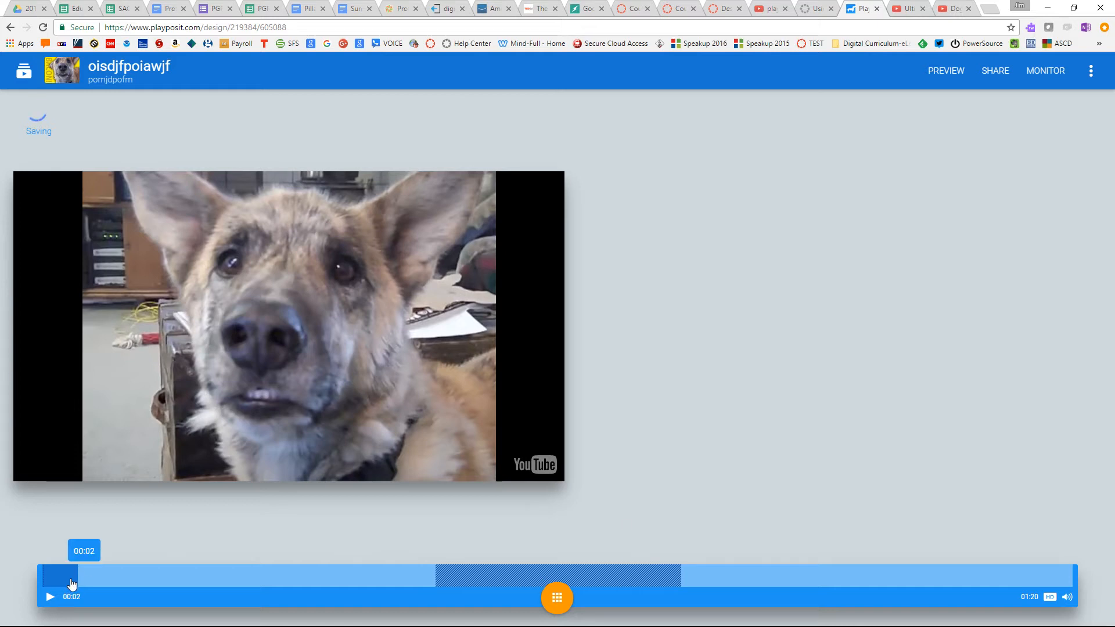
# Insert a multiple choice question at 00:11 and append aoiejmtoiwamhjte to its question title.
pyautogui.moveTo(117, 586); pyautogui.dragTo(173, 592)
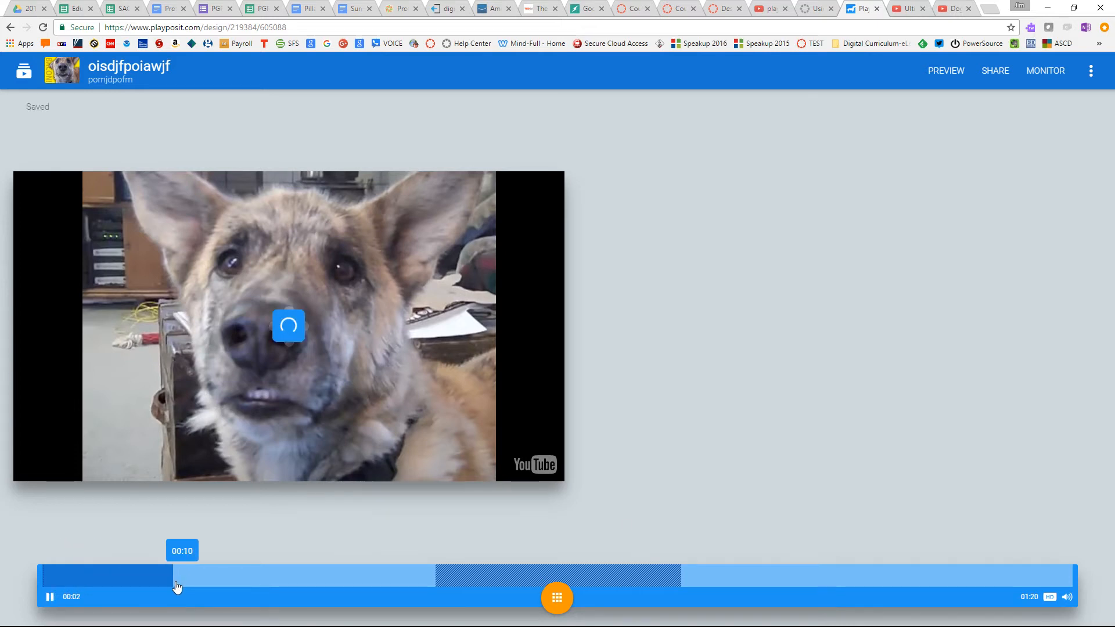
pyautogui.click(50, 597)
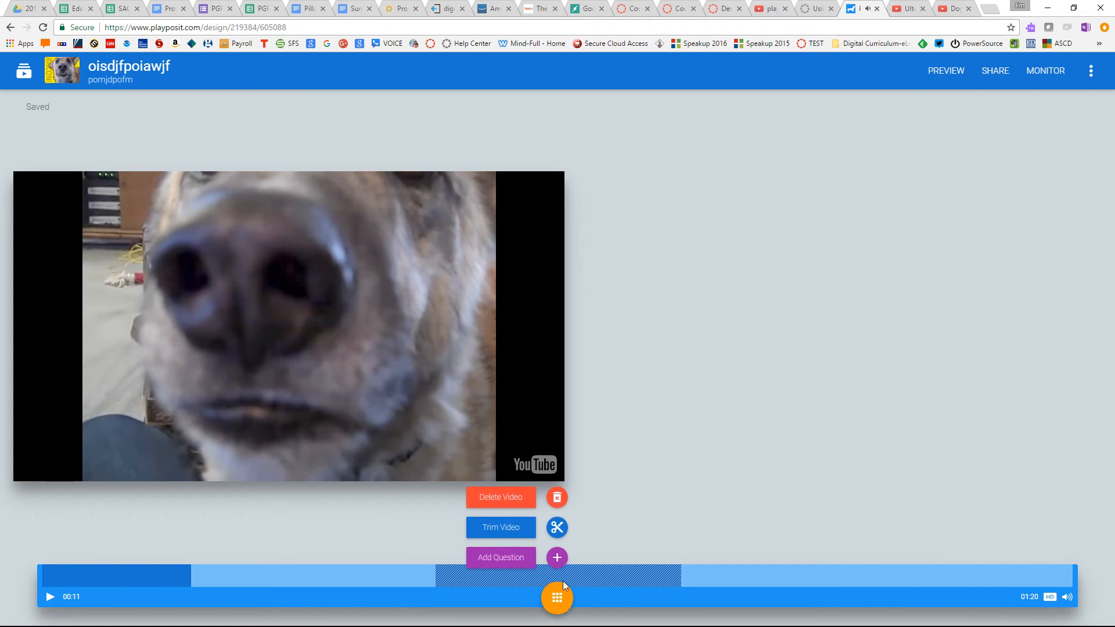
pyautogui.click(558, 558)
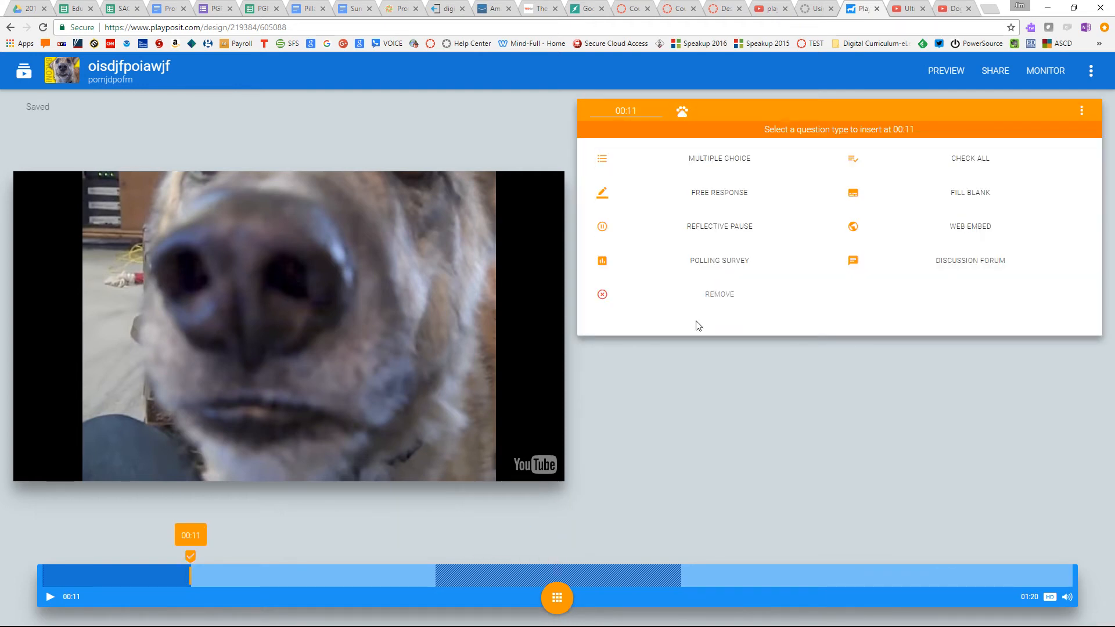
pyautogui.click(685, 167)
pyautogui.click(672, 146)
pyautogui.write('aoiejmtoiwamhjte')
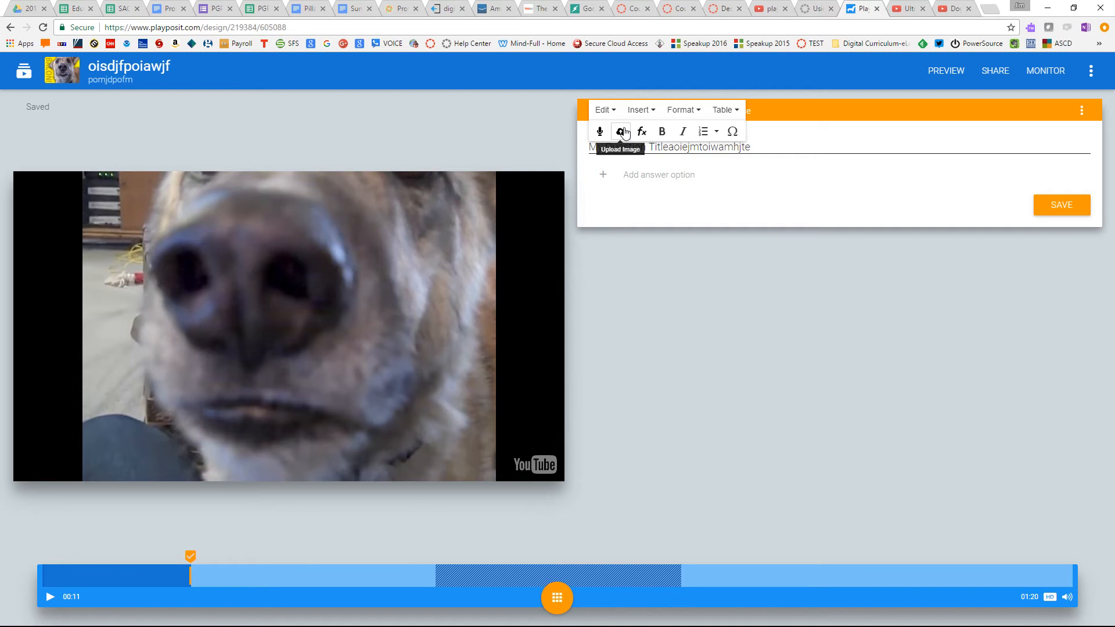
# Add the answer options srwyrk, arhah and sghh, mark sghh as correct, and save the question.
pyautogui.click(604, 176)
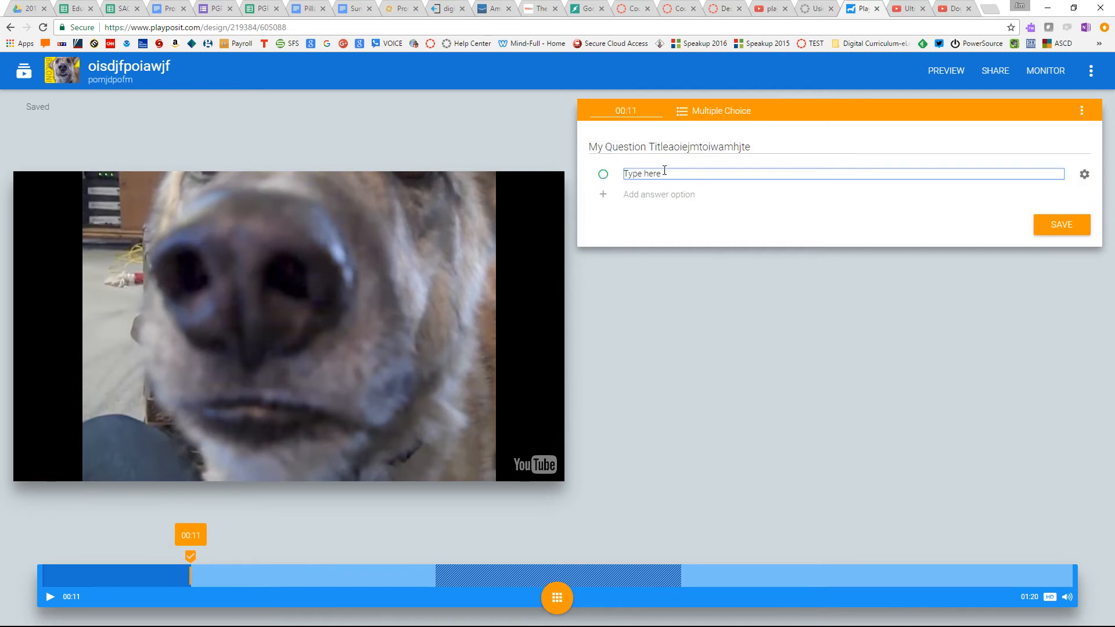
pyautogui.moveTo(664, 170); pyautogui.dragTo(615, 171)
pyautogui.write('srwyrk')
pyautogui.click(604, 197)
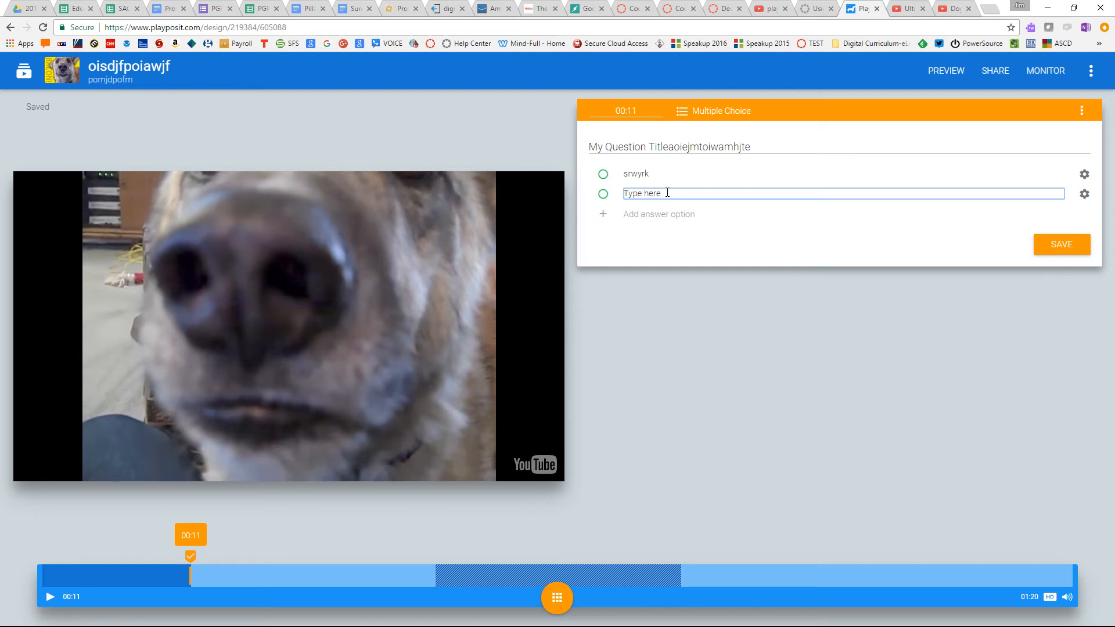
pyautogui.moveTo(667, 193); pyautogui.dragTo(623, 213)
pyautogui.write('arhah')
pyautogui.click(607, 215)
pyautogui.write('sghh')
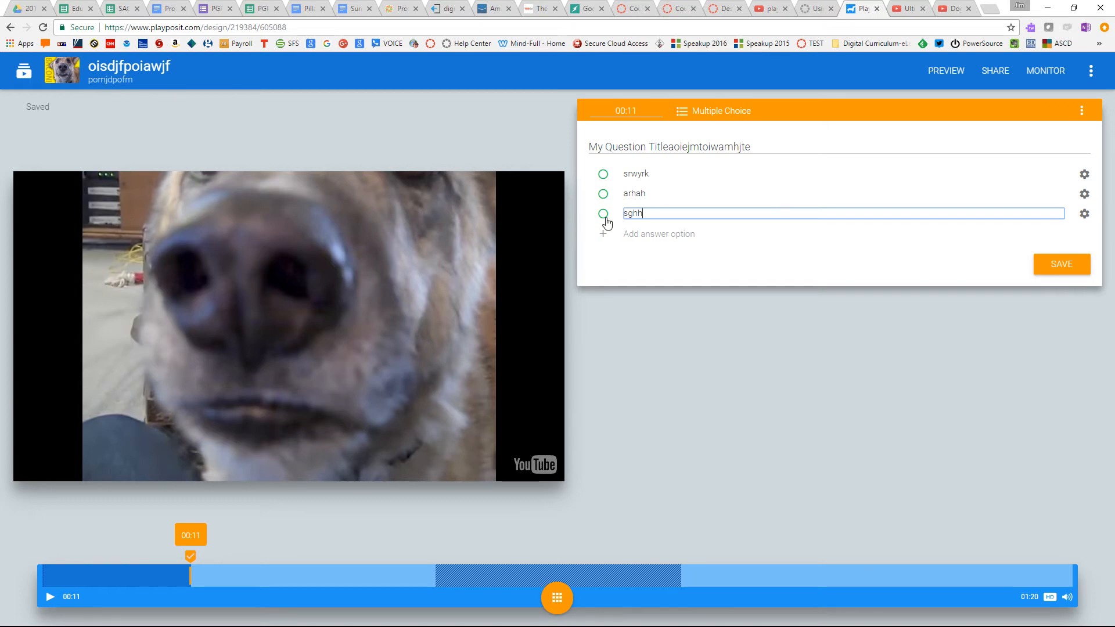
pyautogui.click(604, 213)
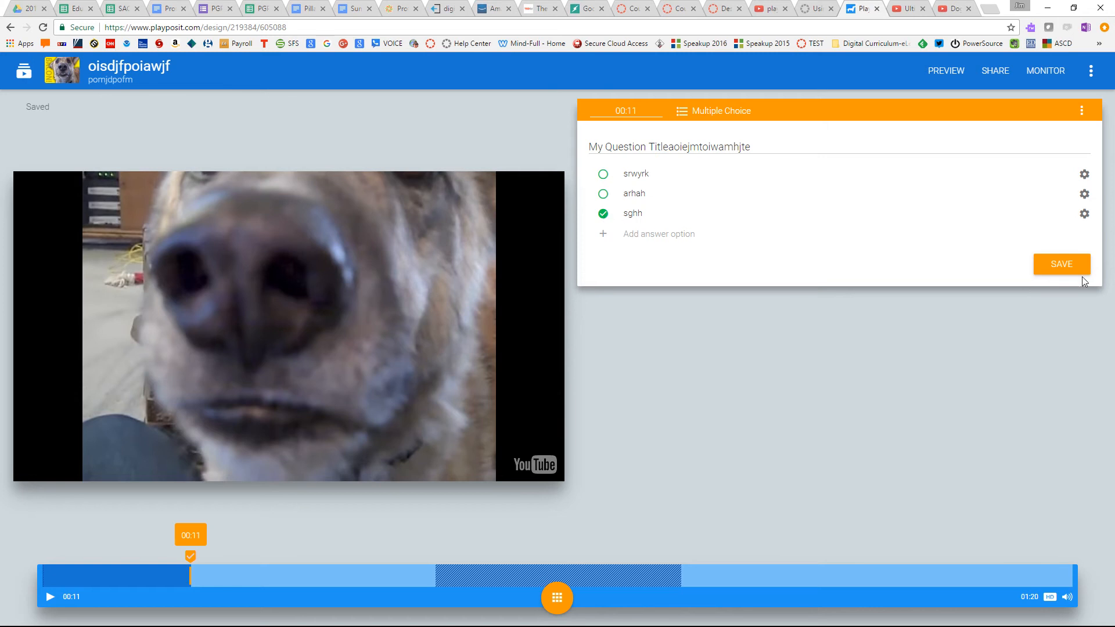
pyautogui.click(1067, 266)
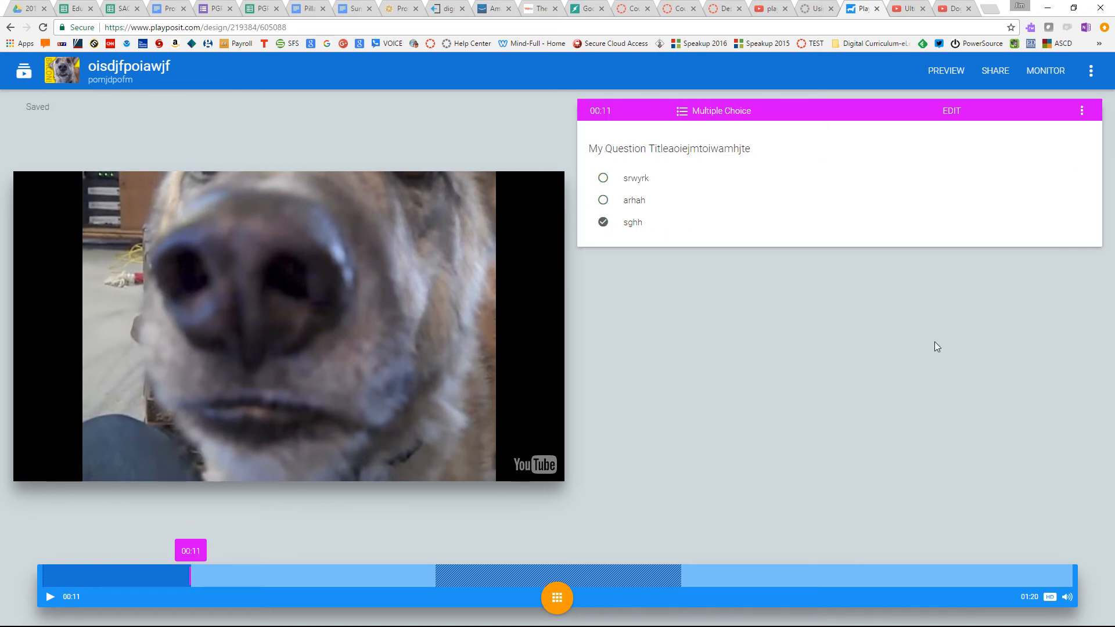
# Play the video before and after the cropped segment, pausing at 00:28 and 01:08.
pyautogui.click(373, 584)
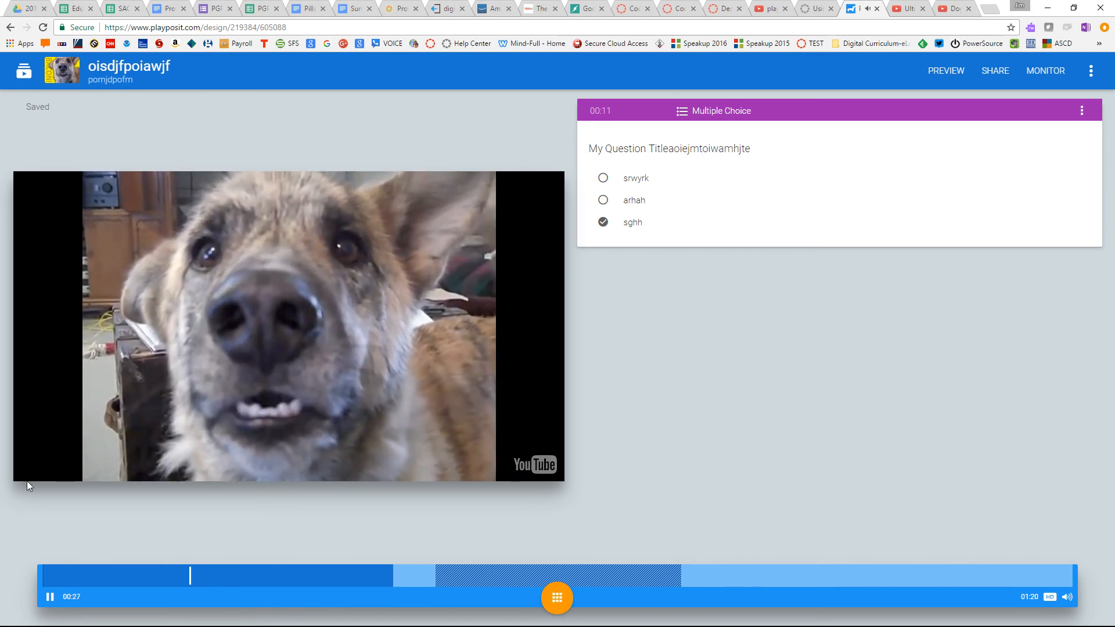
pyautogui.click(49, 597)
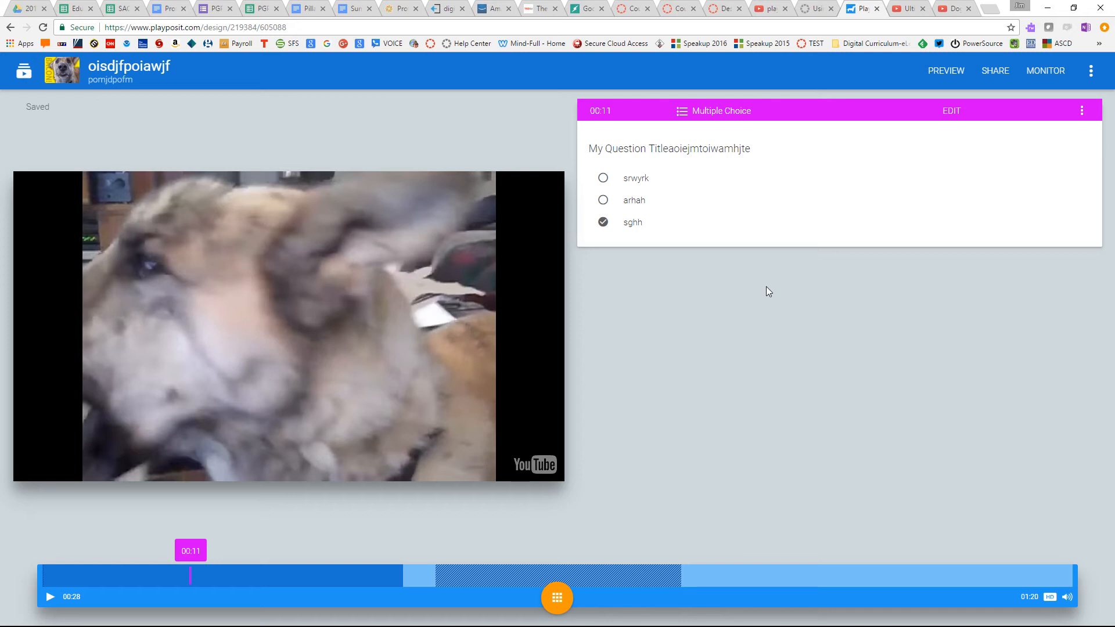
pyautogui.click(889, 590)
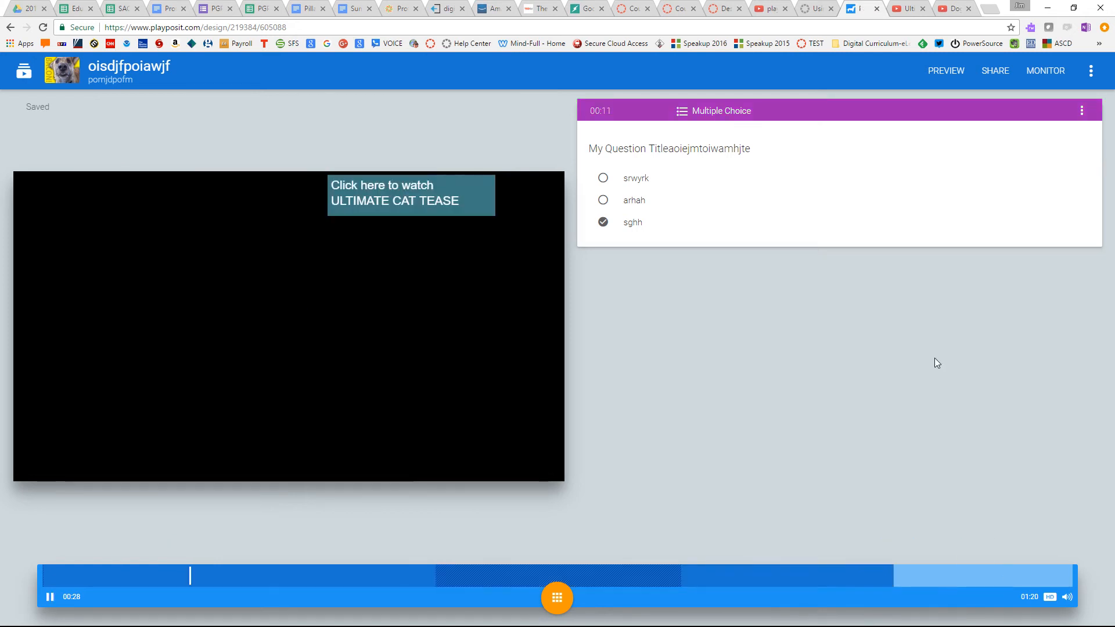
pyautogui.click(56, 604)
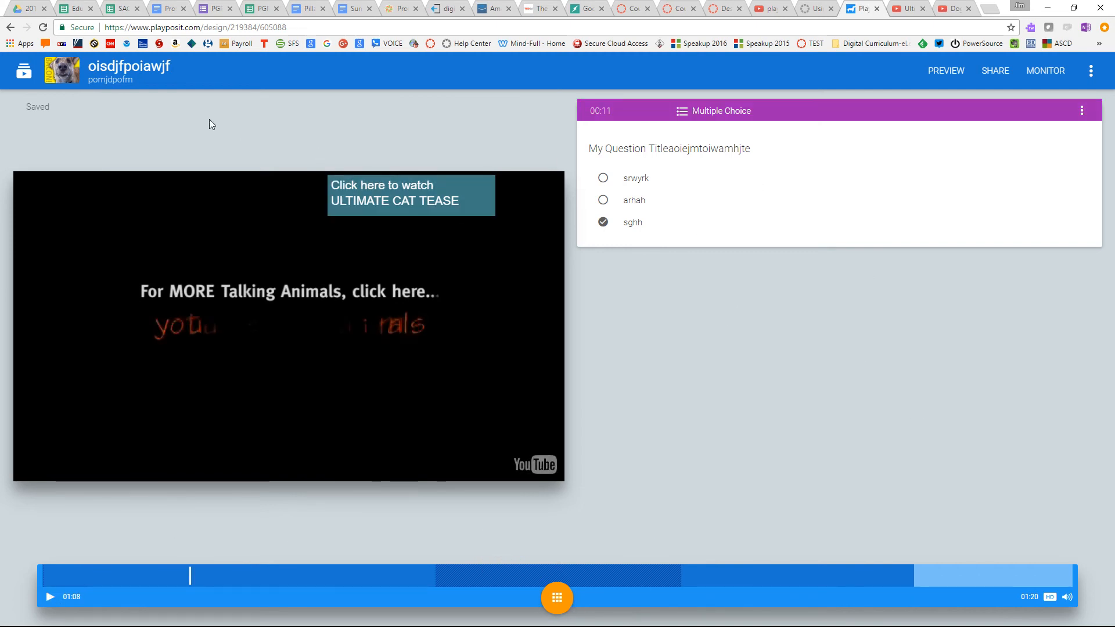
pyautogui.click(22, 80)
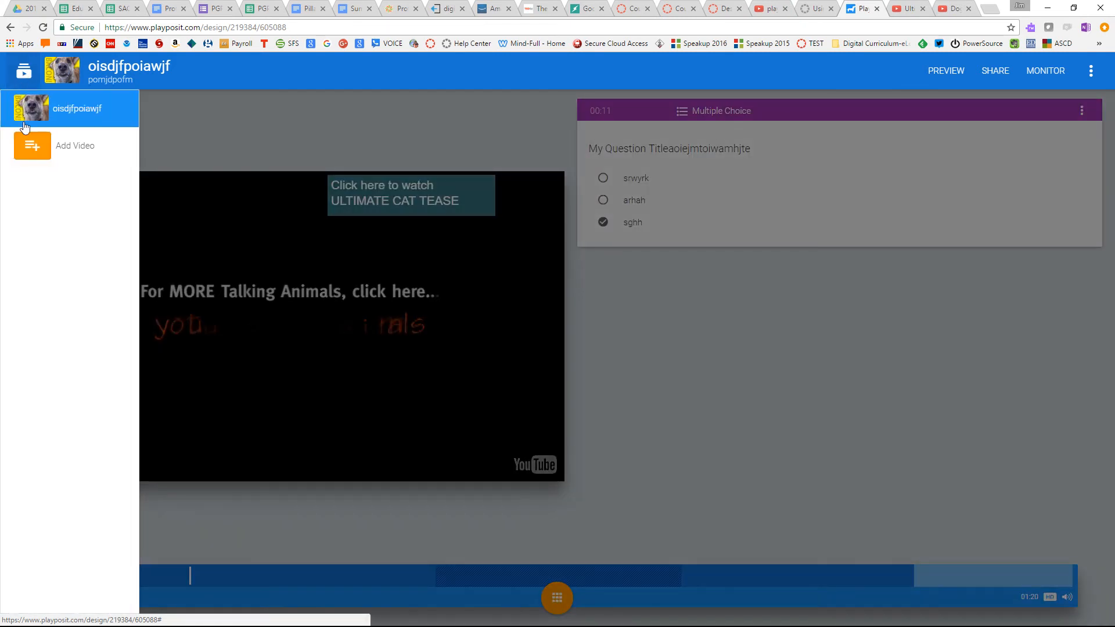
pyautogui.click(33, 159)
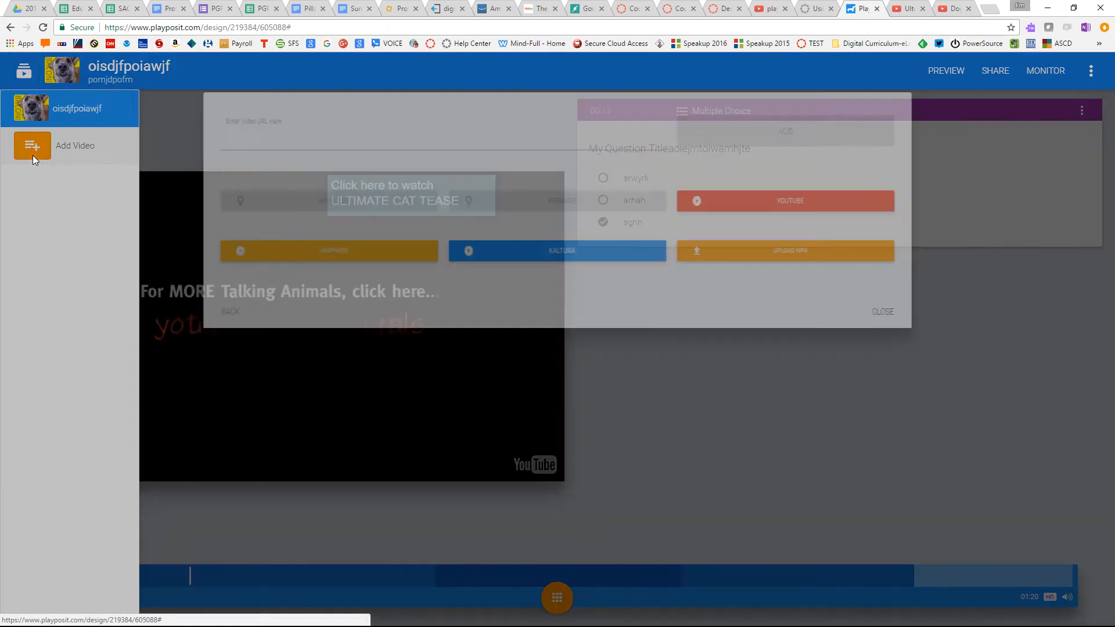
pyautogui.click(266, 160)
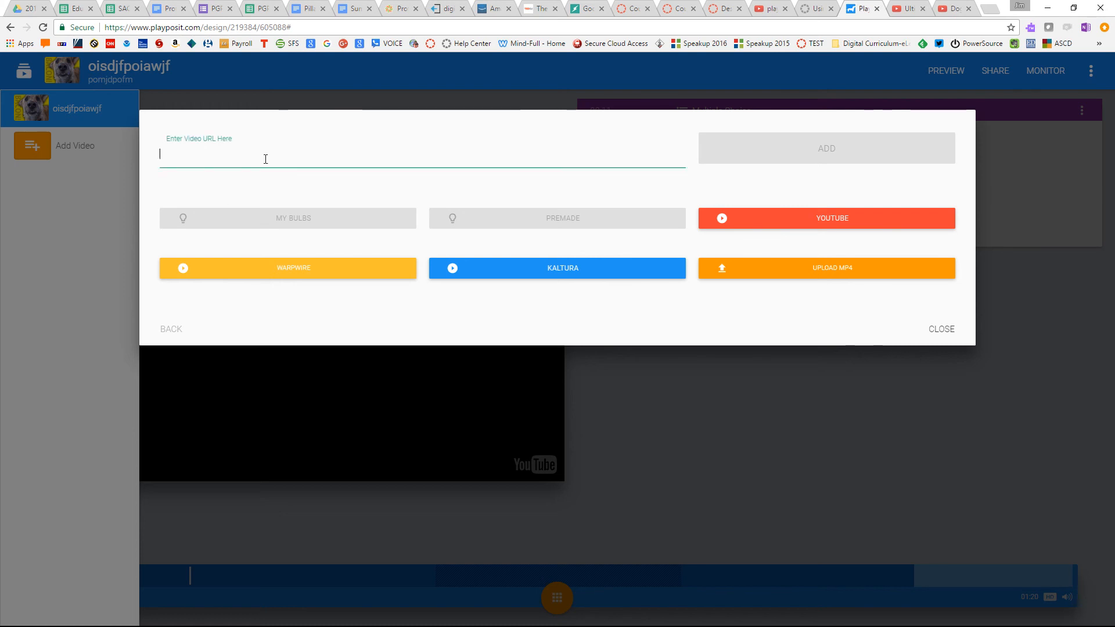
pyautogui.click(942, 10)
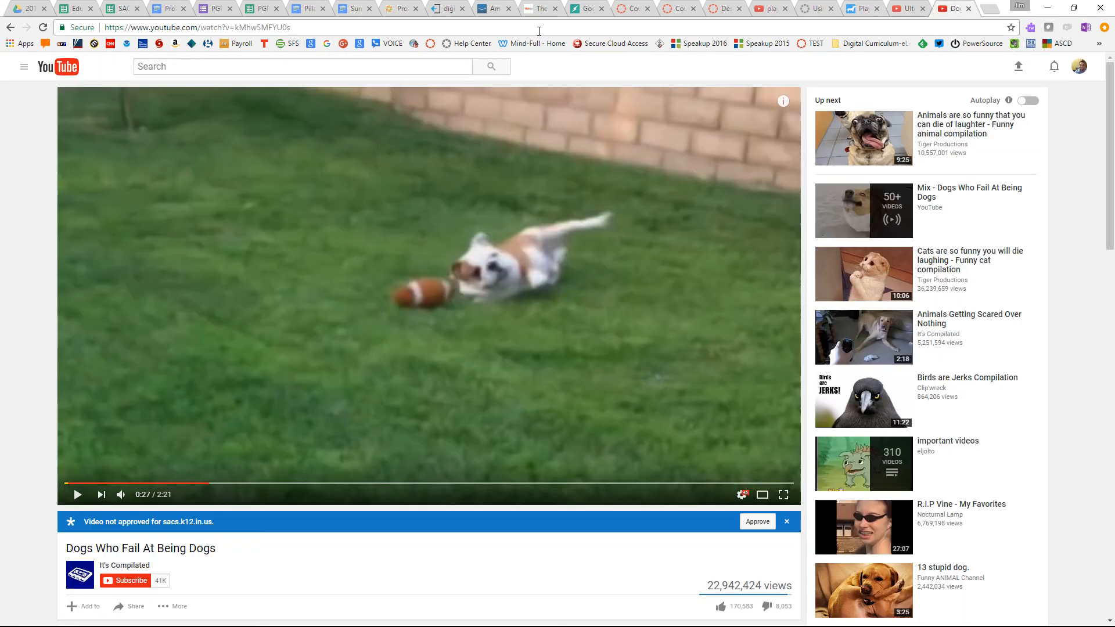
pyautogui.click(401, 30)
pyautogui.hotkey('ctrl', 'c')
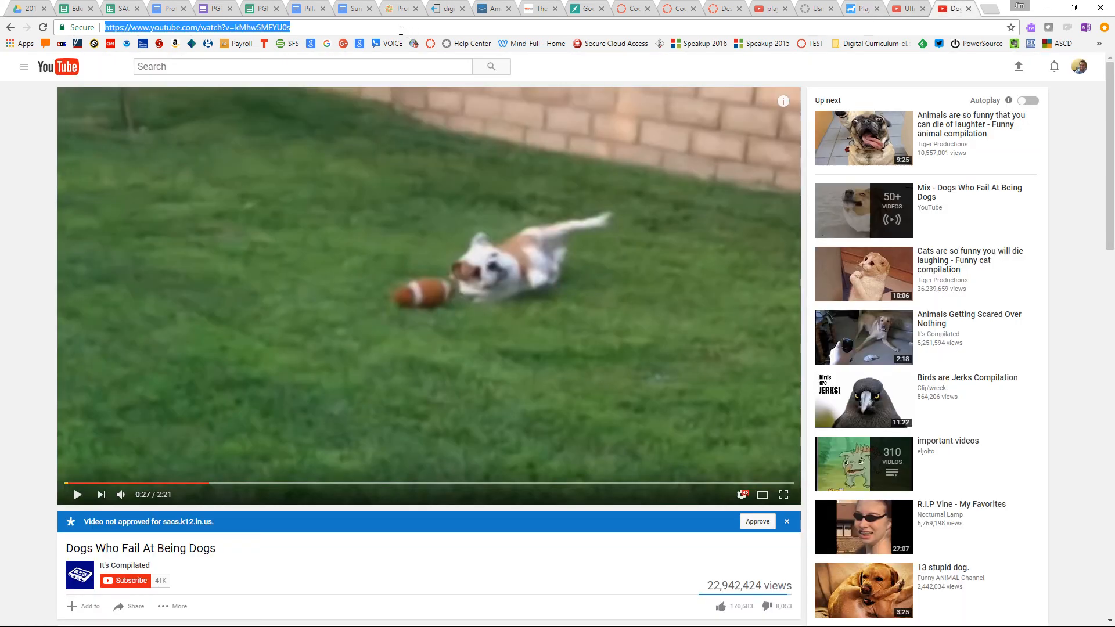
pyautogui.click(857, 7)
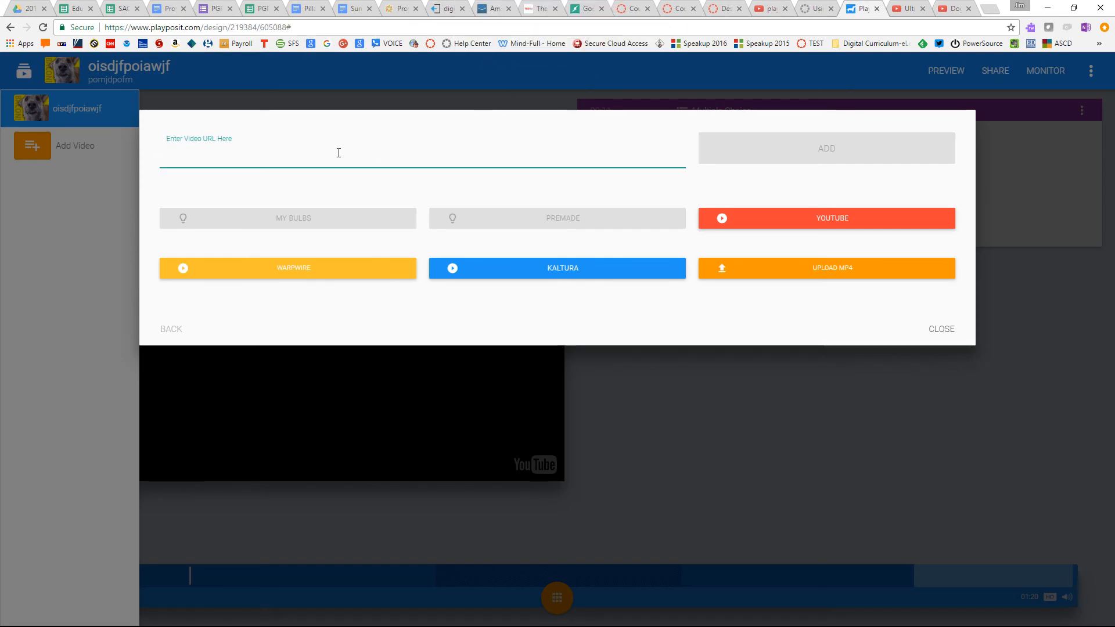
pyautogui.hotkey('ctrl', 'v')
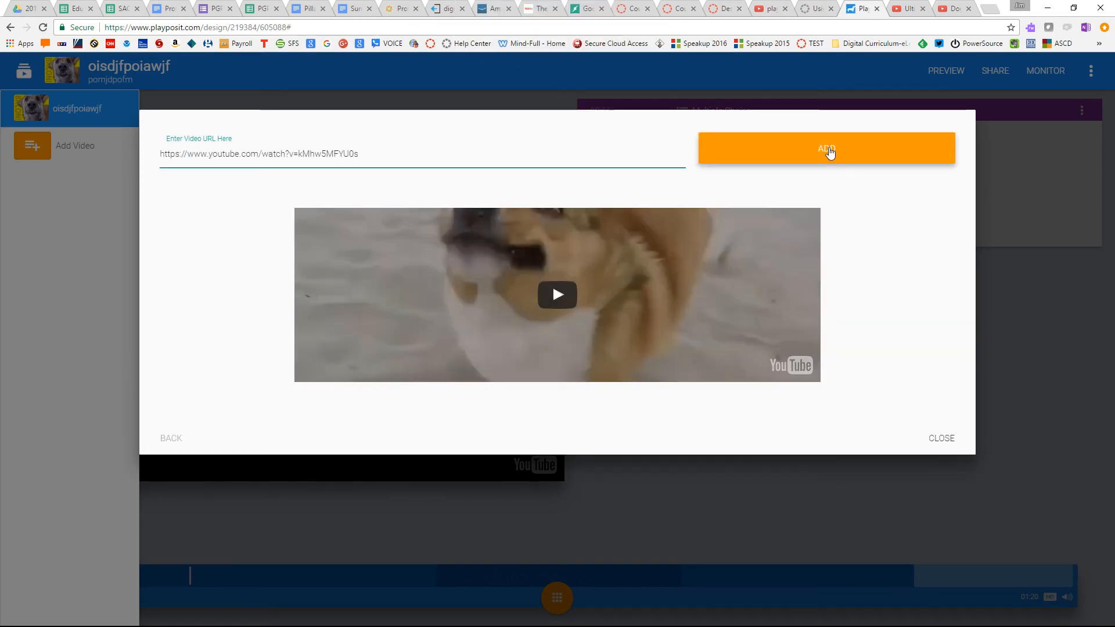
pyautogui.click(829, 151)
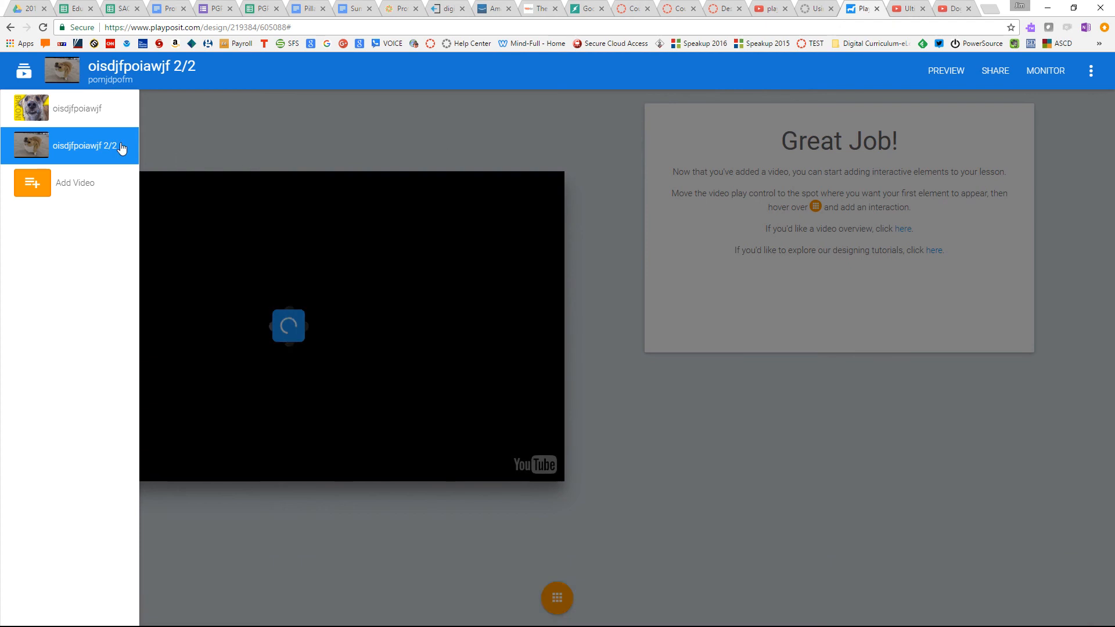
pyautogui.click(175, 129)
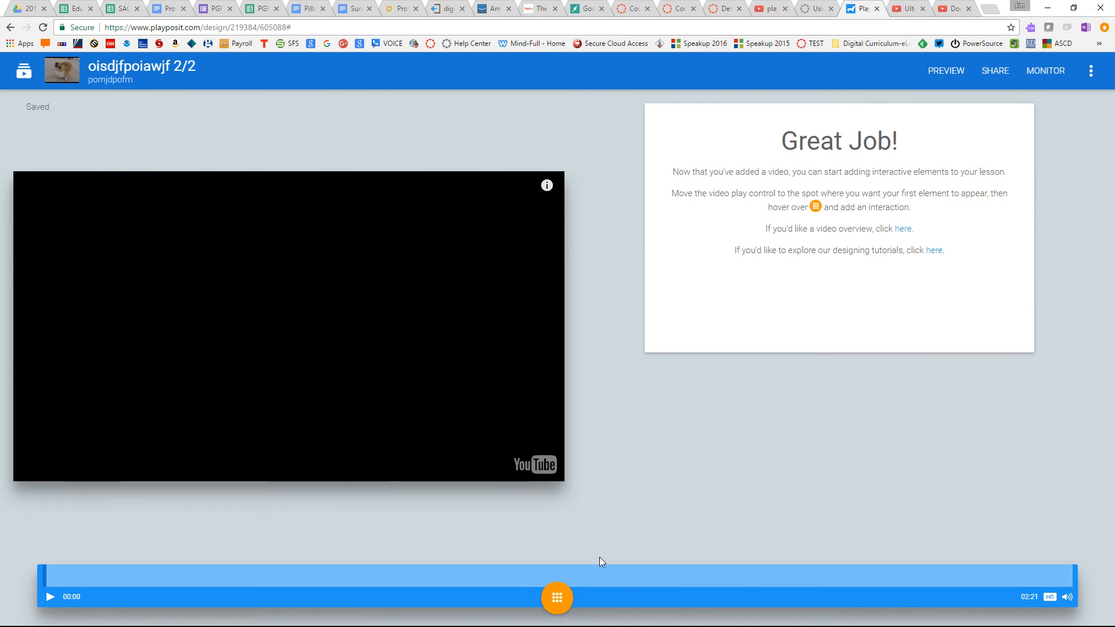
# Trim the second video's end to 00:16 and exit crop mode.
pyautogui.moveTo(557, 596)
pyautogui.click(557, 529)
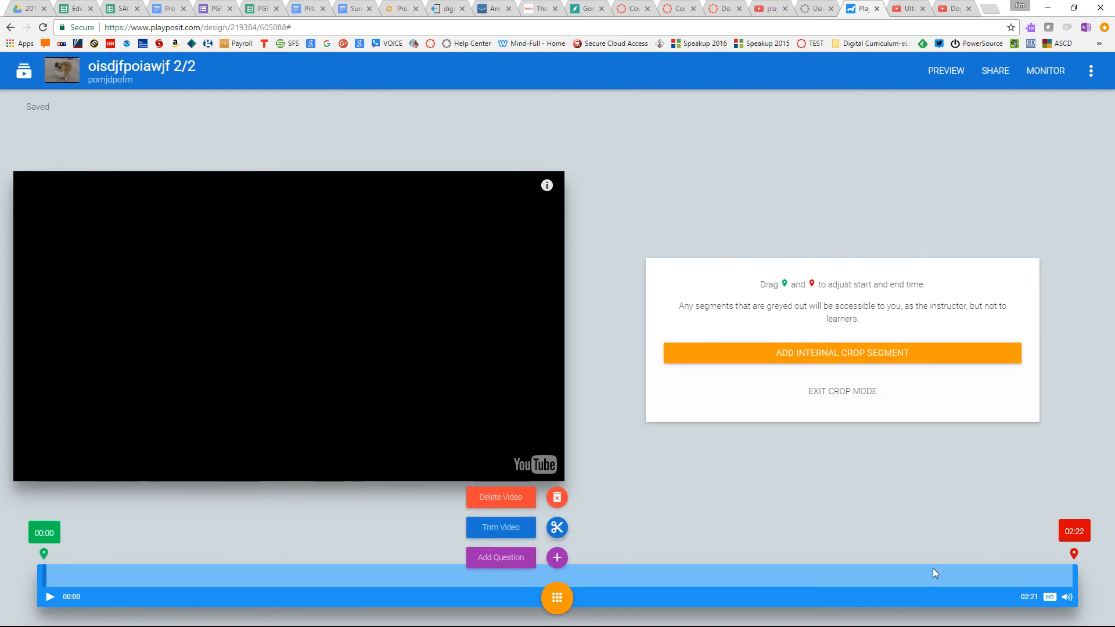
pyautogui.moveTo(1075, 554)
pyautogui.mouseDown()
pyautogui.moveTo(592, 528)
pyautogui.moveTo(163, 546)
pyautogui.mouseUp()
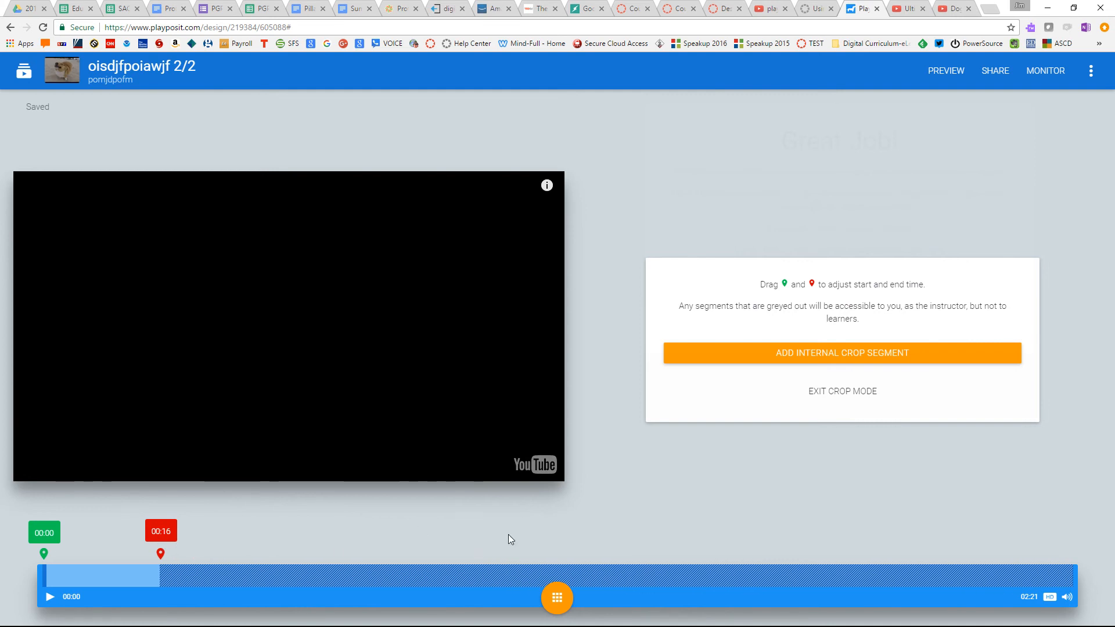
pyautogui.click(838, 393)
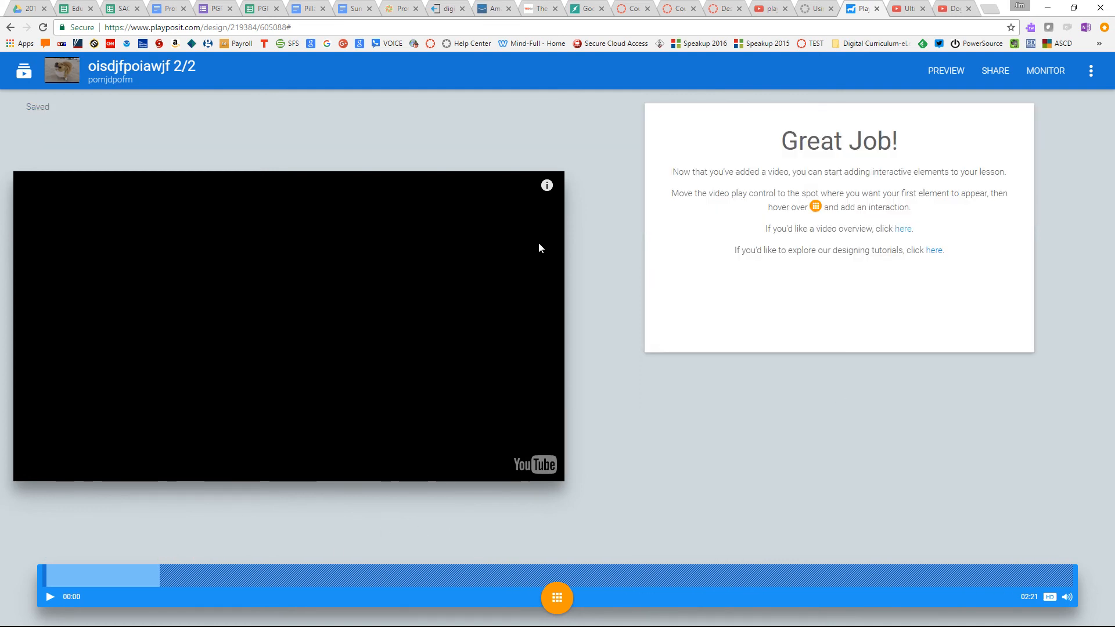
# Switch to the bulb's first video and try swapping the order of the two videos in the video list.
pyautogui.click(24, 71)
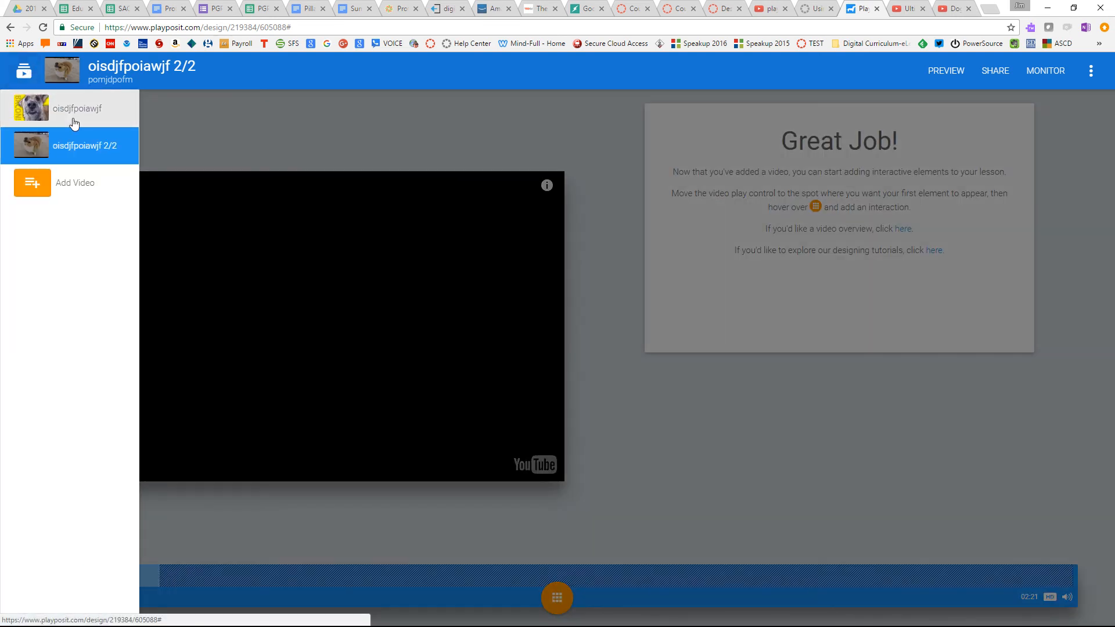
pyautogui.click(69, 110)
pyautogui.click(24, 71)
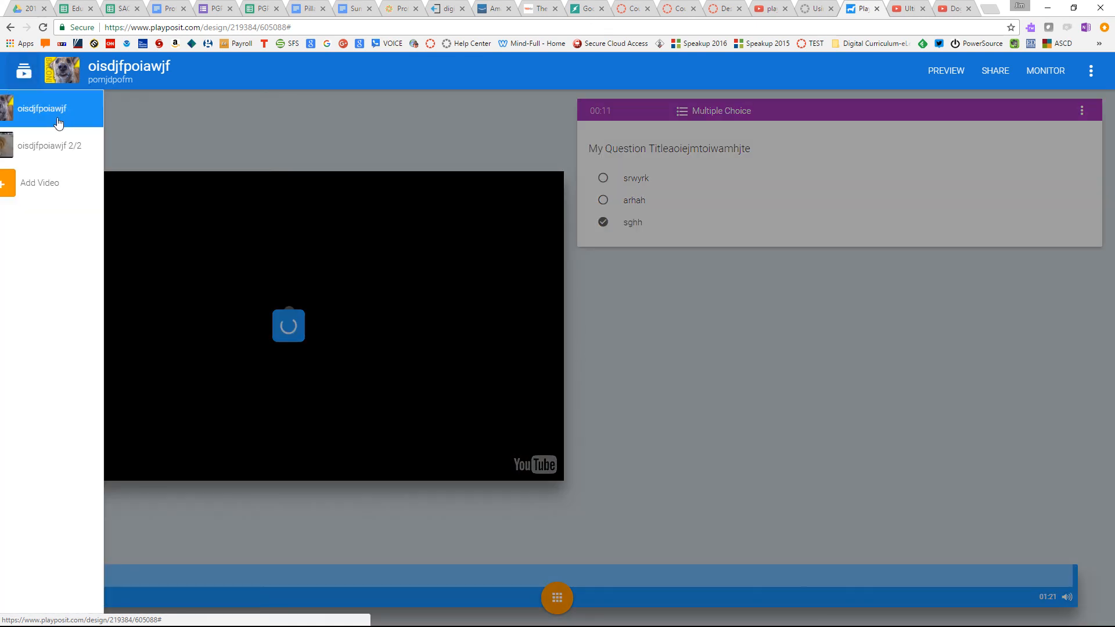
pyautogui.moveTo(65, 151); pyautogui.dragTo(70, 119)
pyautogui.moveTo(71, 103); pyautogui.dragTo(67, 155)
pyautogui.click(92, 118)
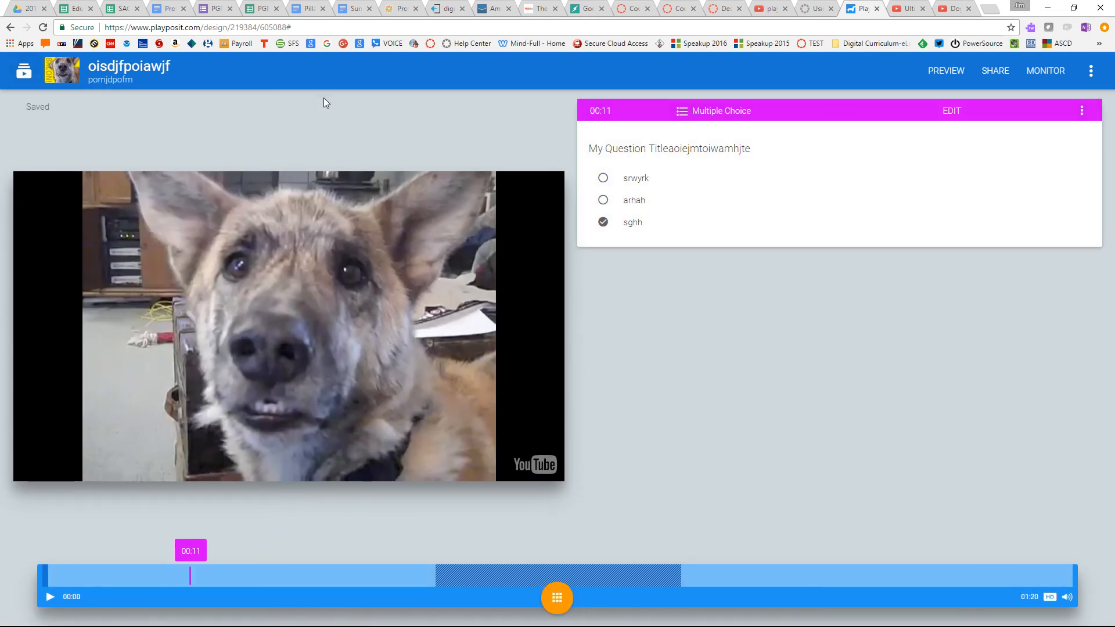
# Reopen the bulb's second video and finish the design to return to the bulb library.
pyautogui.click(23, 70)
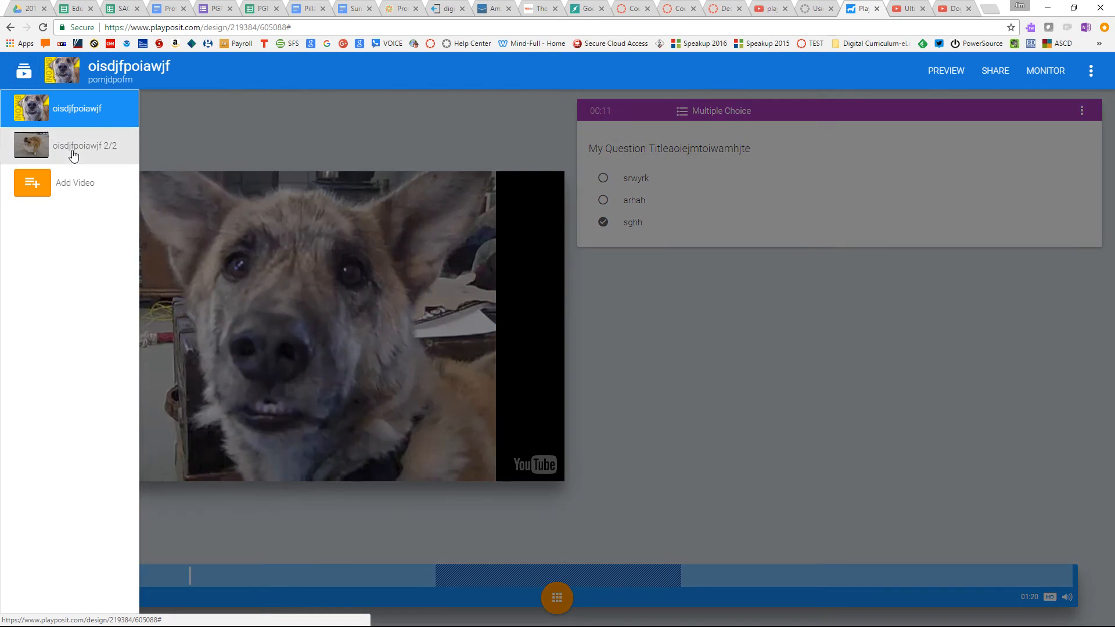
pyautogui.click(73, 156)
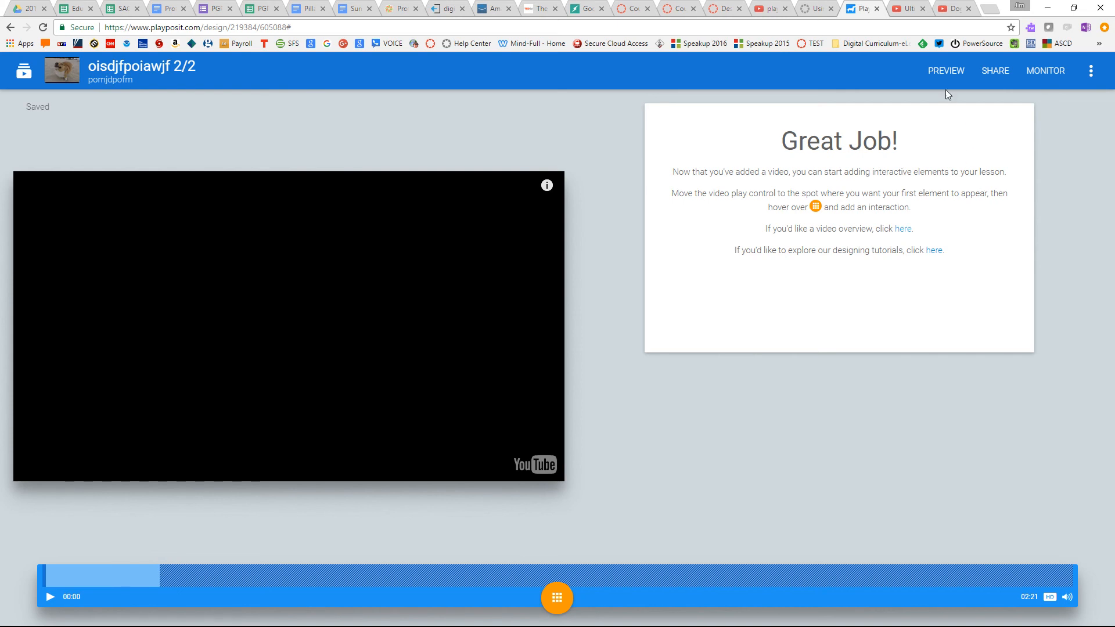
pyautogui.click(1095, 79)
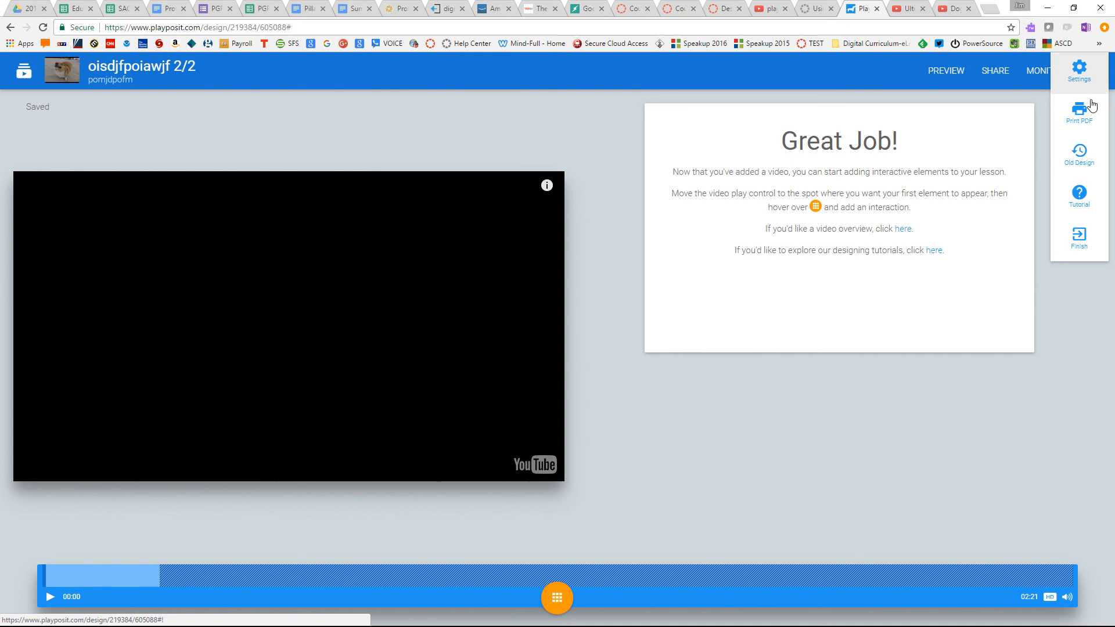
pyautogui.click(1084, 246)
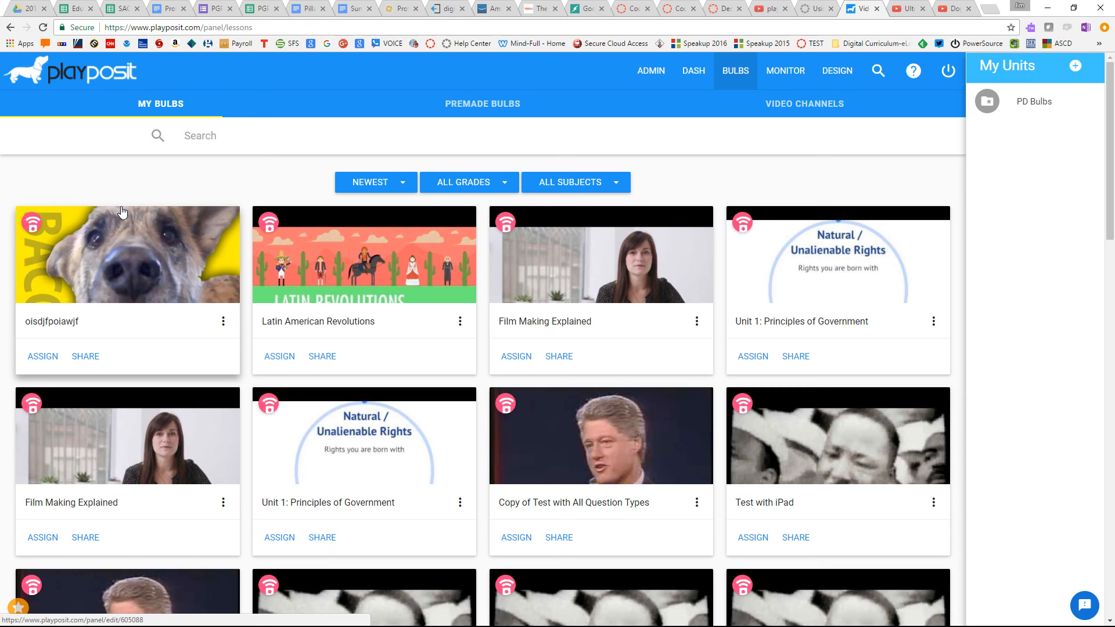
# Monitor the Sandbox 2 class and get assignment data for the bulbs down to Test with All Question Types, skipping aerhyaerhaehyu.
pyautogui.click(770, 78)
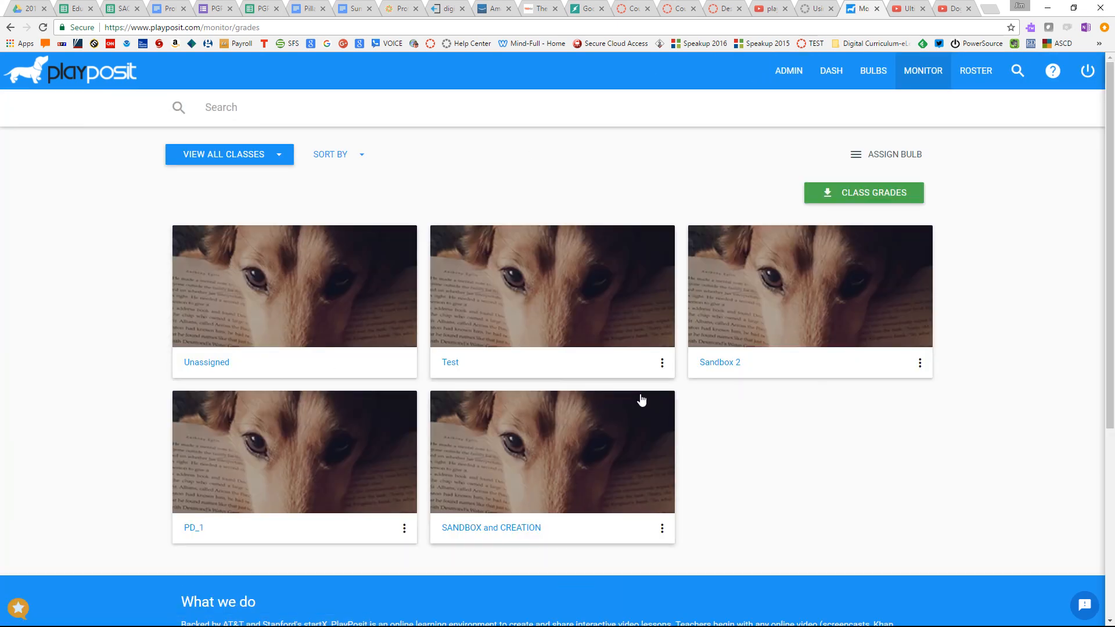
pyautogui.click(728, 363)
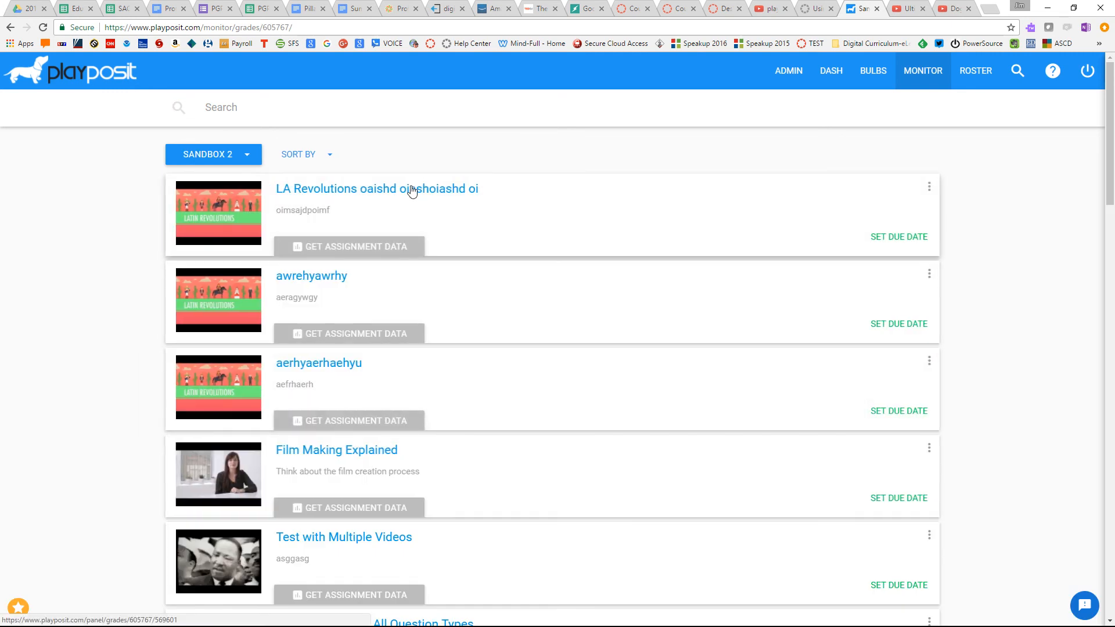
pyautogui.click(336, 250)
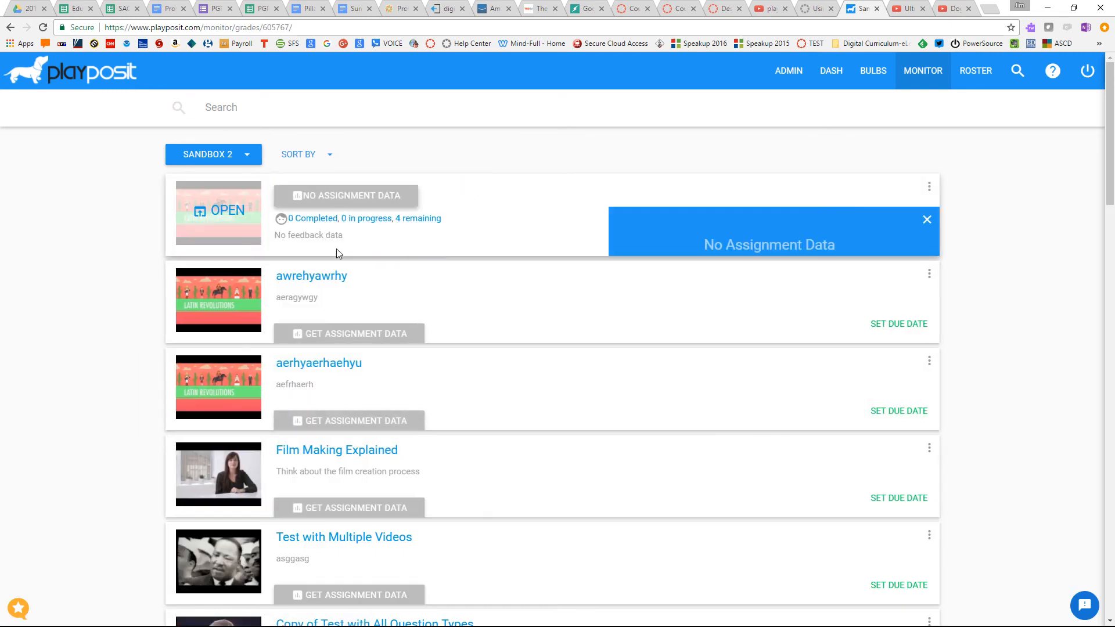
pyautogui.click(378, 337)
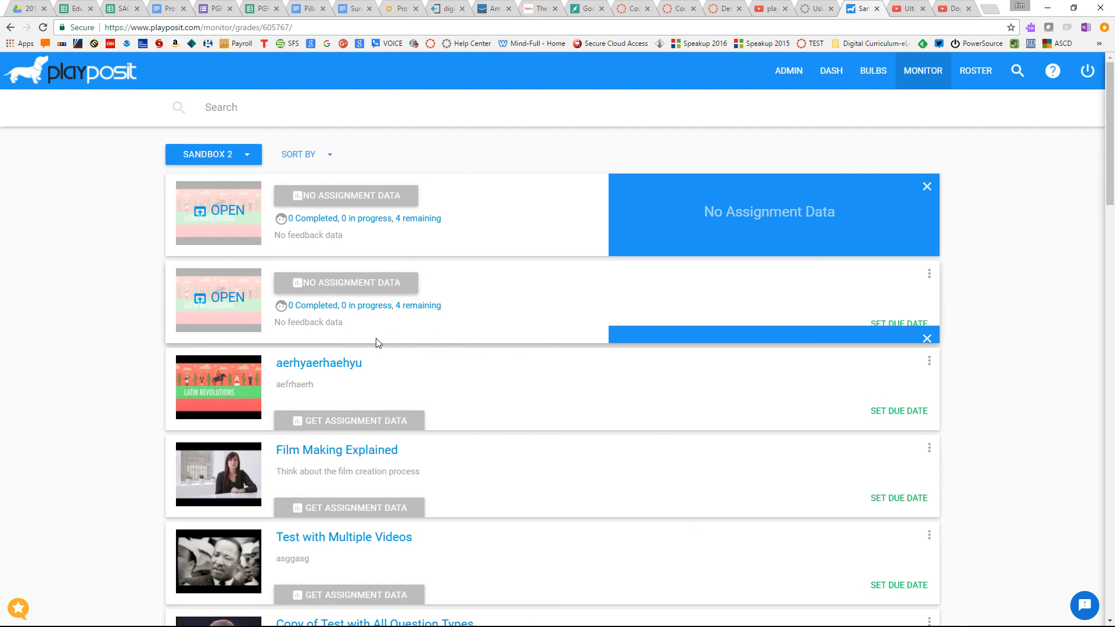
pyautogui.click(333, 506)
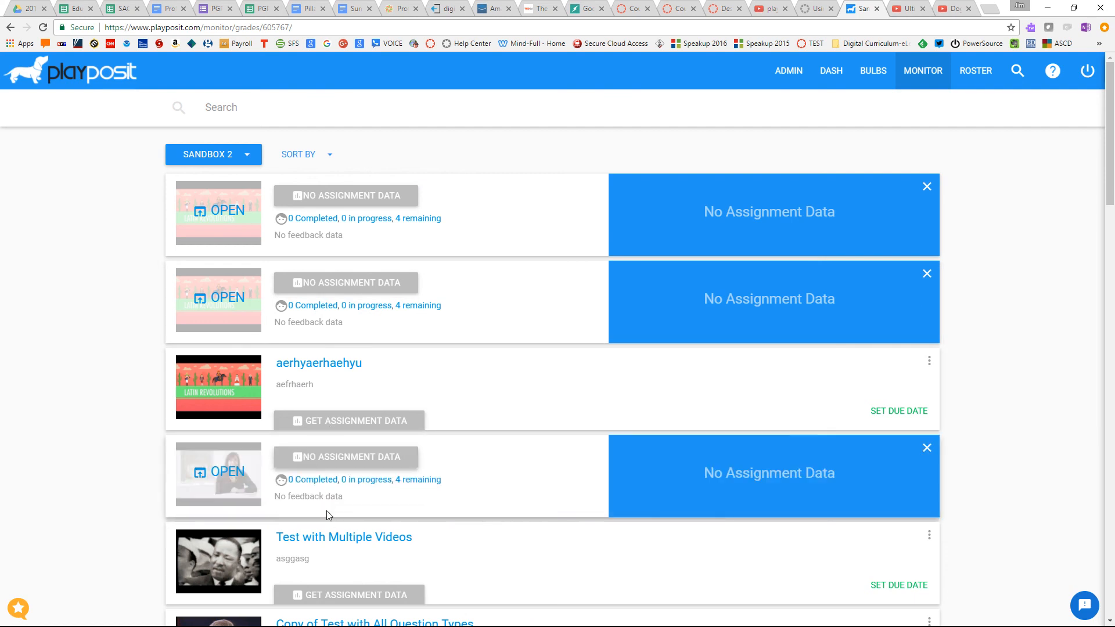
pyautogui.scroll(-3, 377, 465)
pyautogui.click(318, 423)
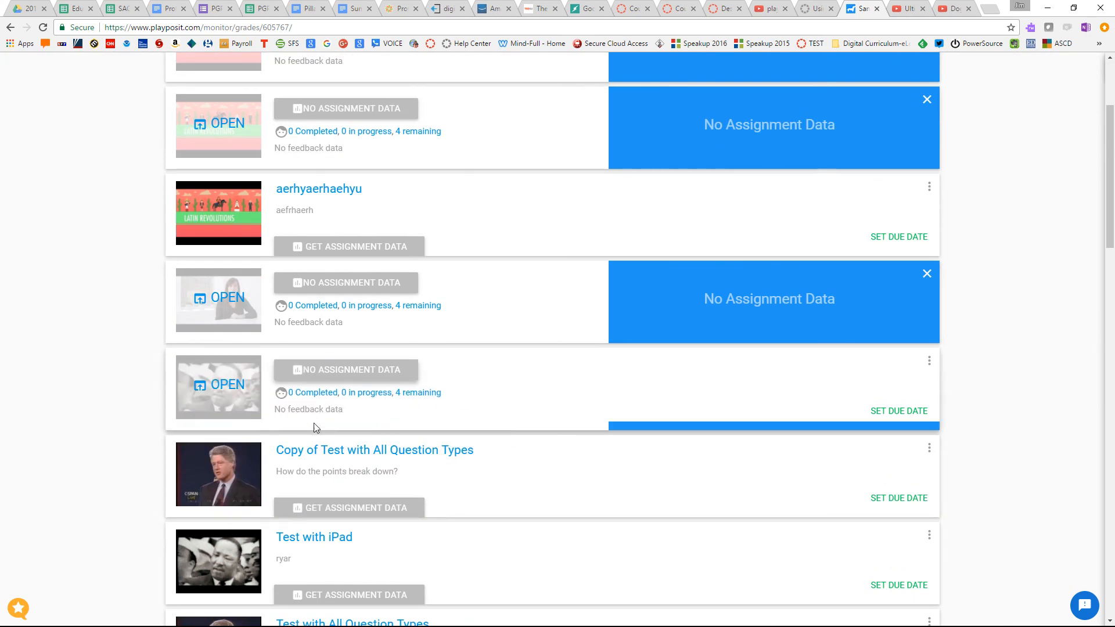
pyautogui.click(311, 506)
pyautogui.scroll(-3, 314, 499)
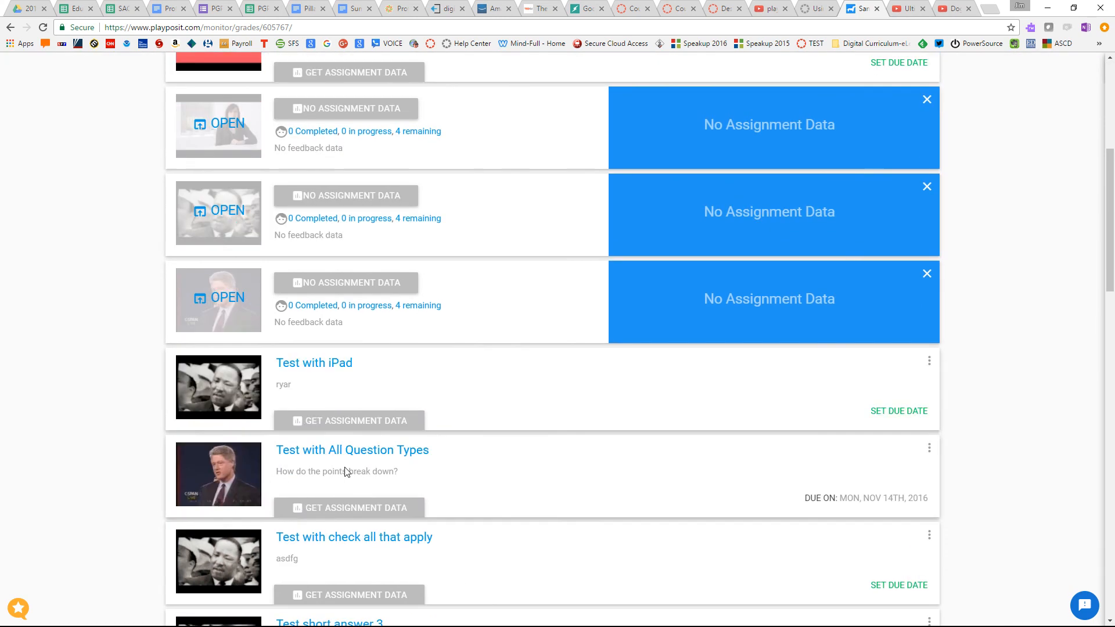
pyautogui.click(324, 421)
pyautogui.click(323, 509)
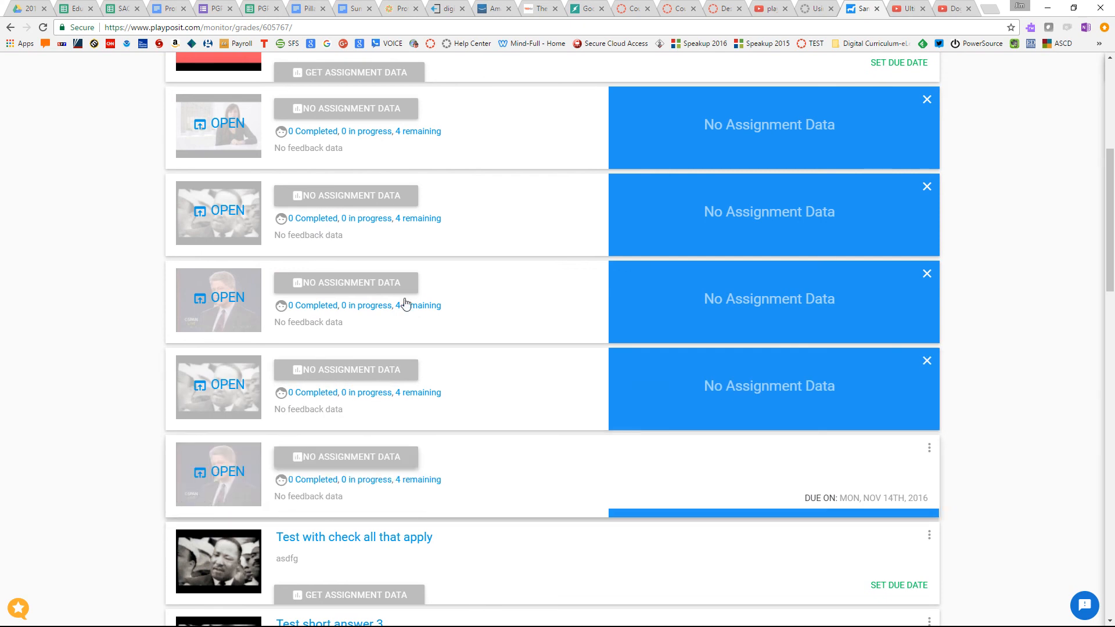
# Open the Test short answer 3 results for Sandbox 2 and review the question-by-question breakdown, including student scores and feedback.
pyautogui.scroll(10, 348, 360)
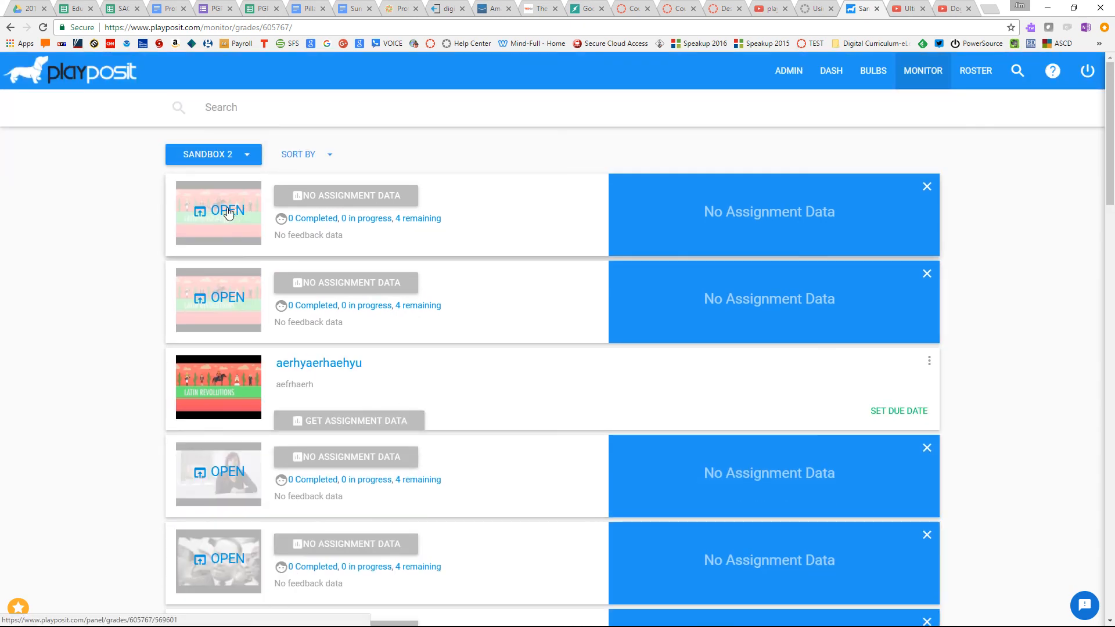
pyautogui.scroll(-3, 238, 348)
pyautogui.scroll(-8, 237, 355)
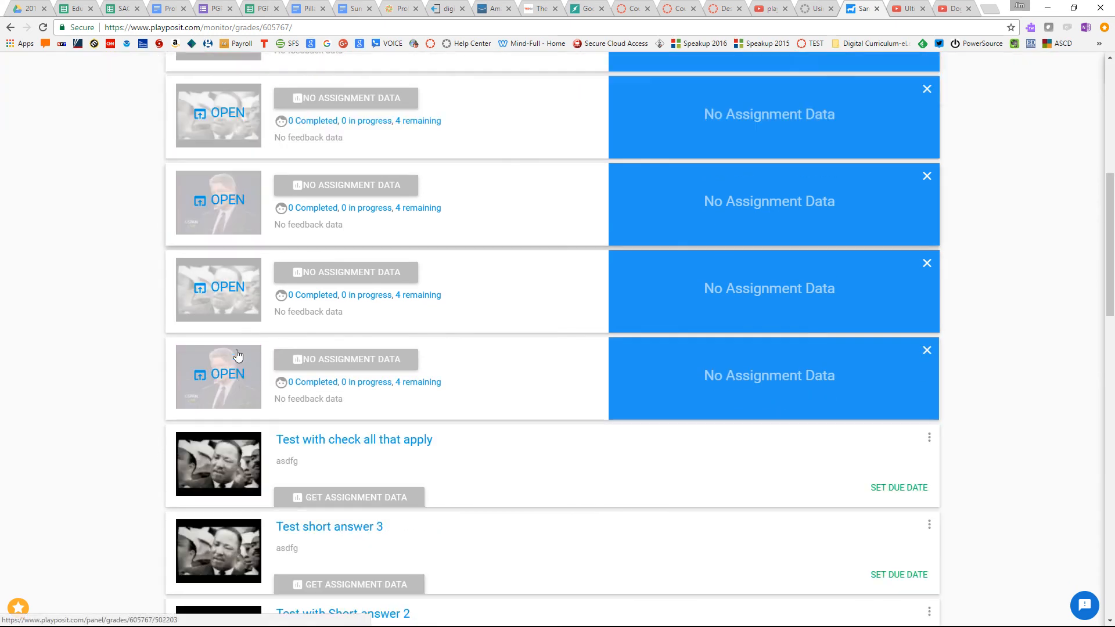
pyautogui.click(222, 424)
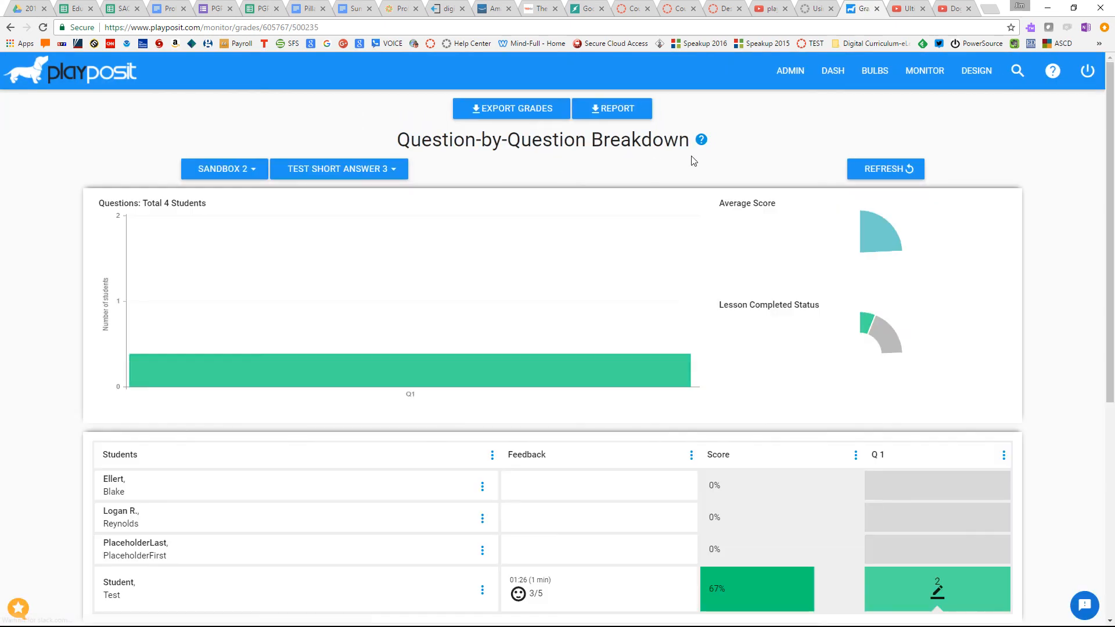
pyautogui.scroll(-3, 726, 354)
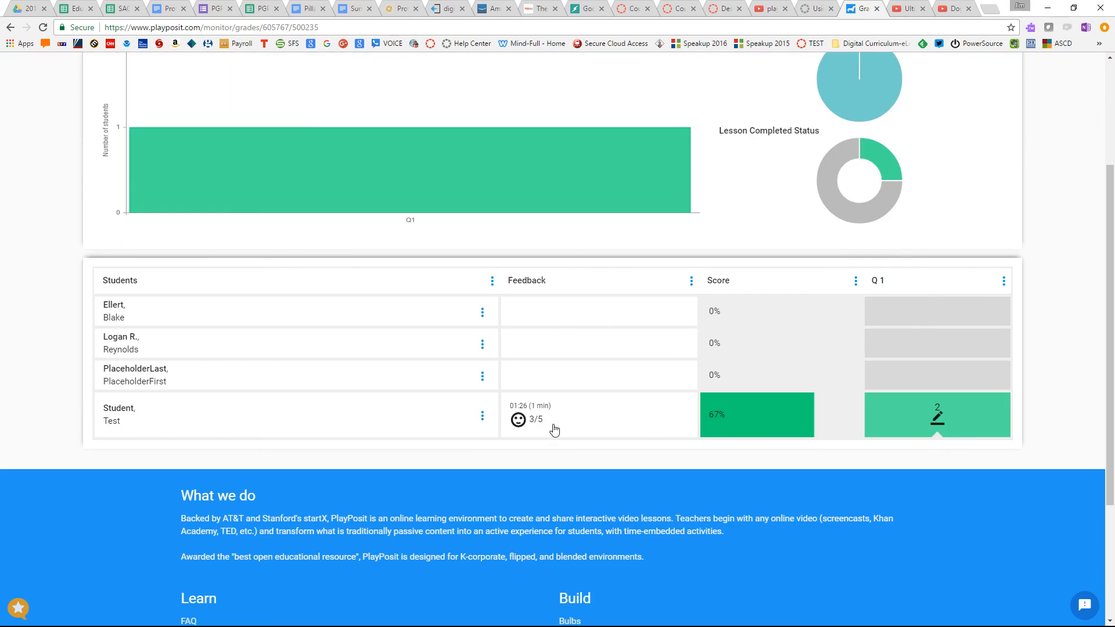
pyautogui.scroll(3, 1060, 307)
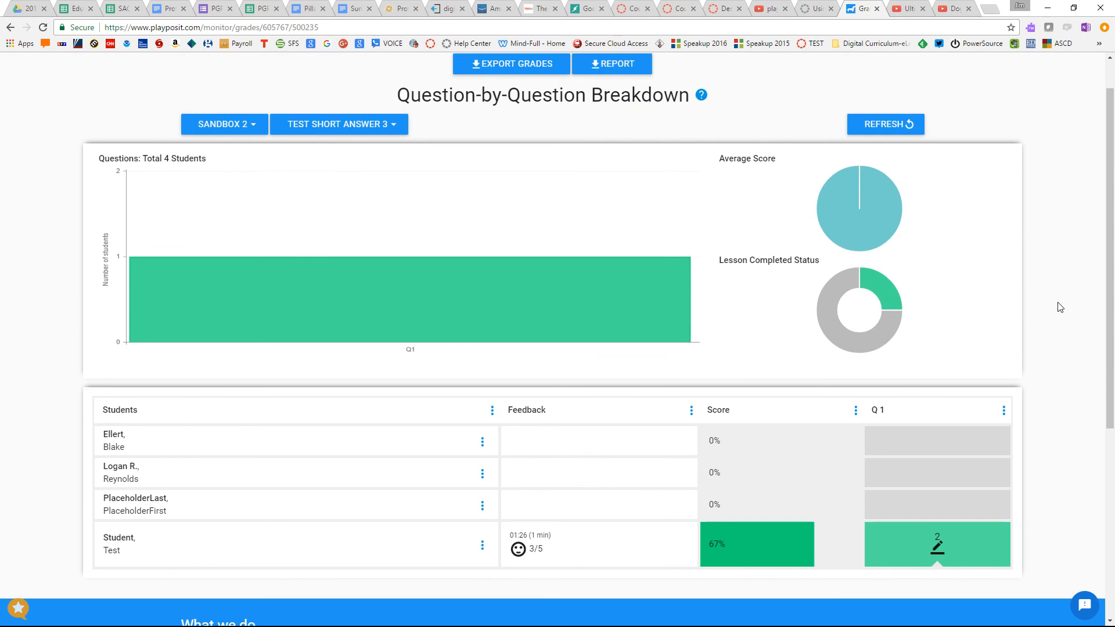